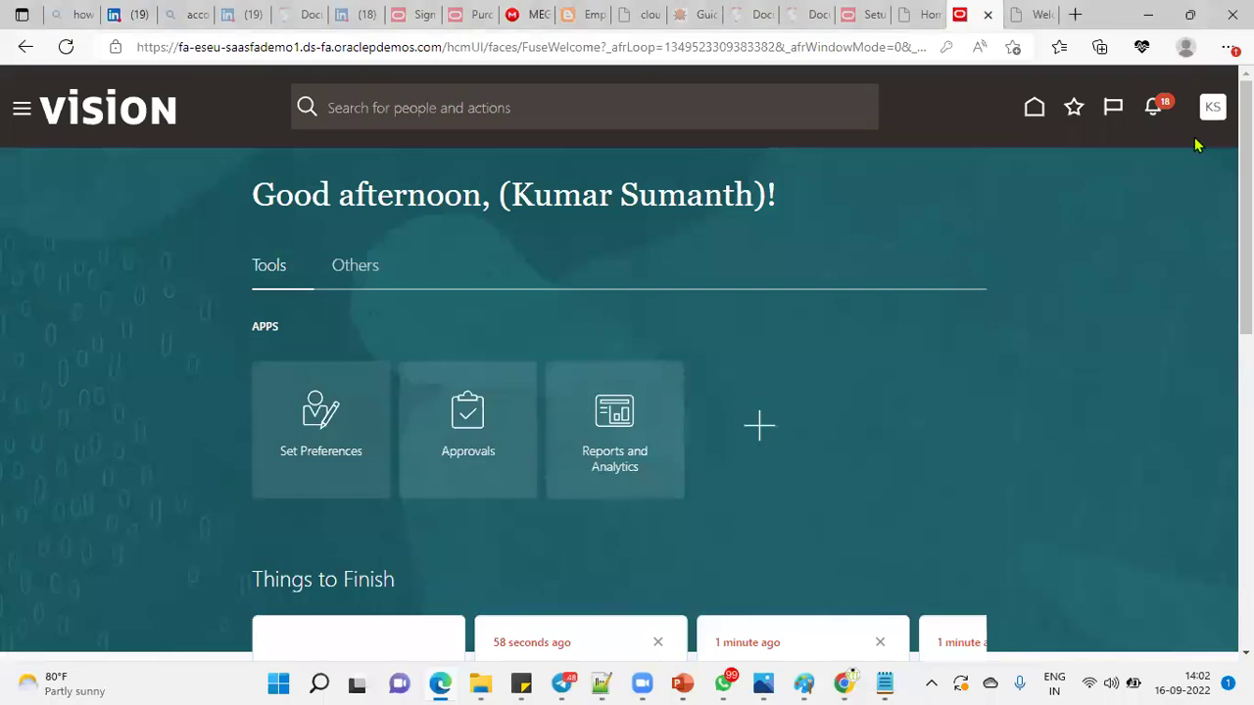
# Step: Check the browser settings menu and the tools listed under the Navigator's Tools group
pyautogui.click(1228, 47)
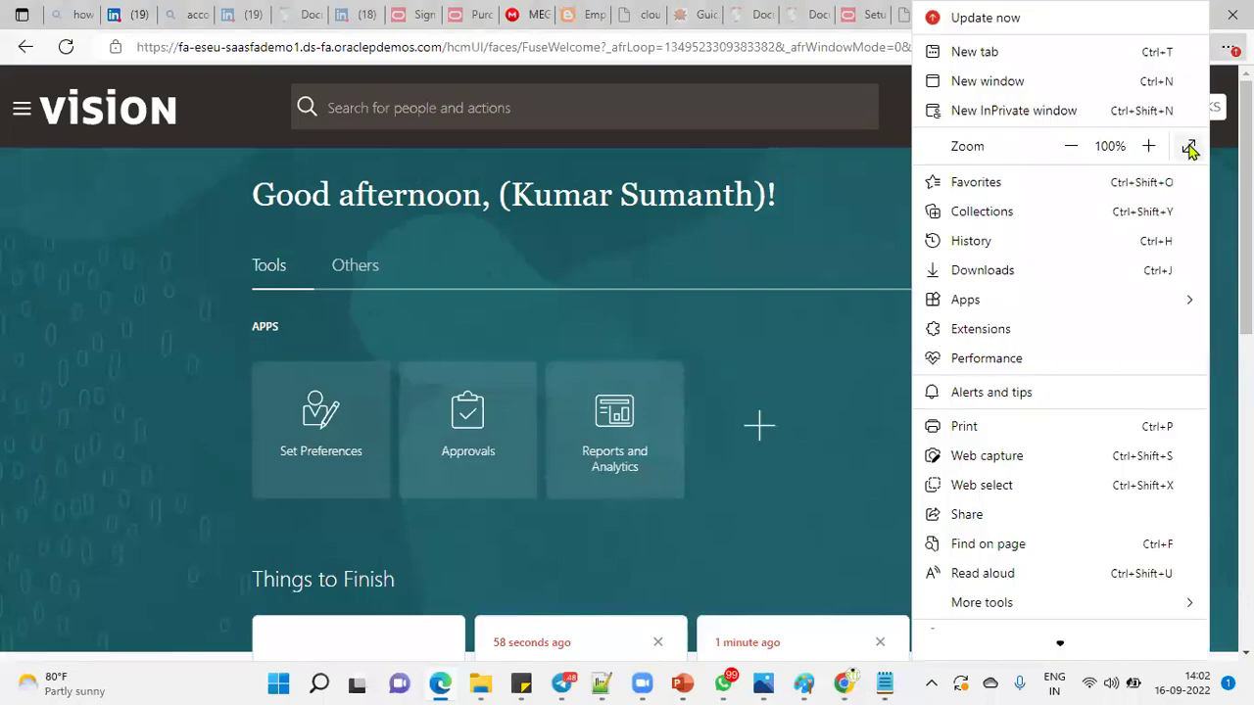
pyautogui.click(55, 173)
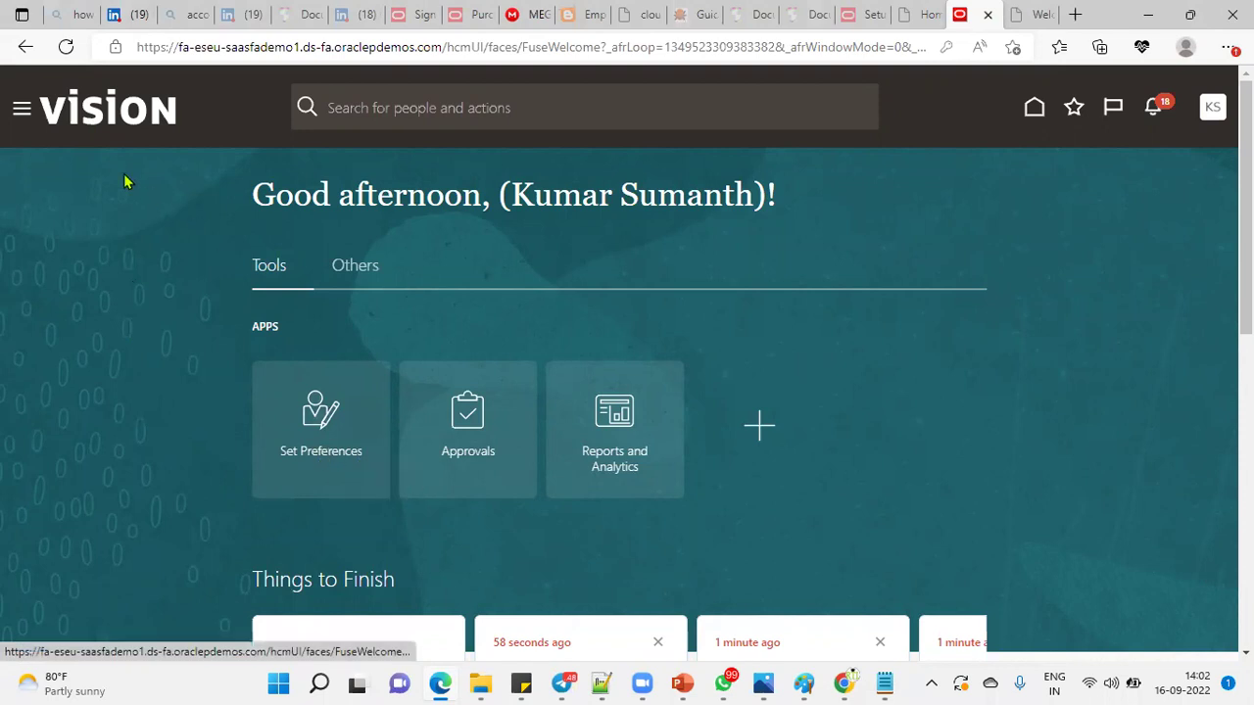
pyautogui.click(21, 109)
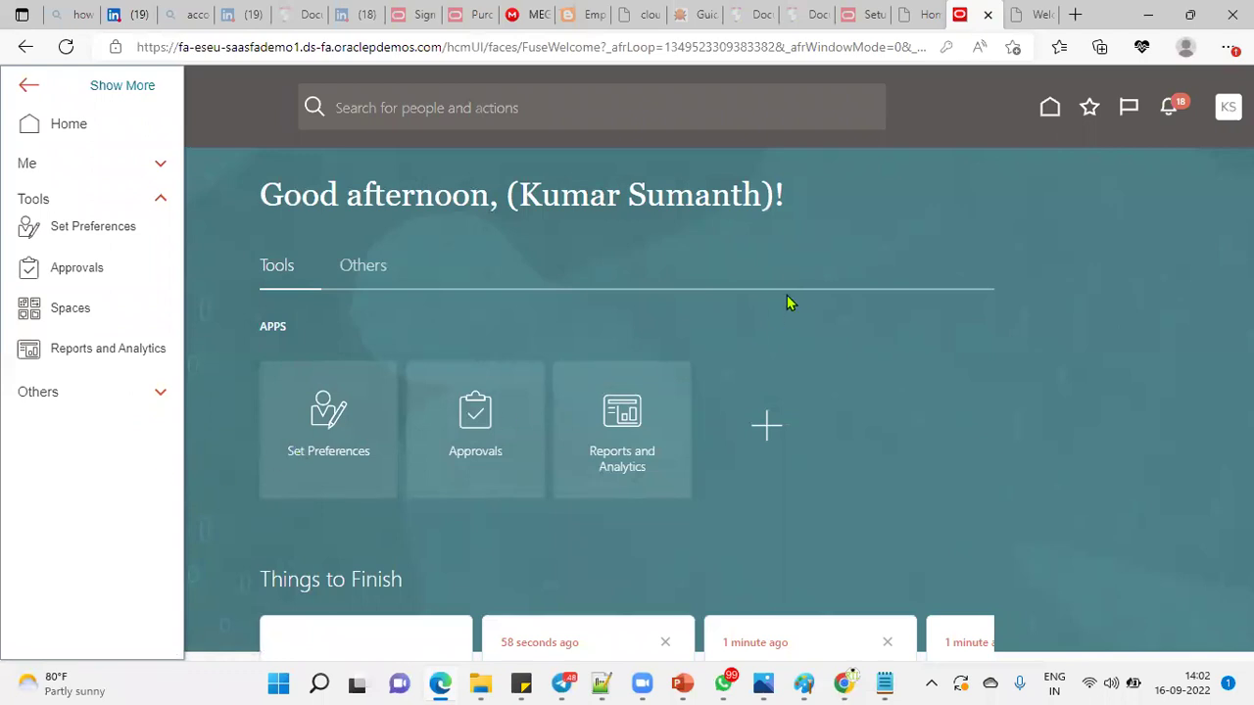
pyautogui.click(1061, 157)
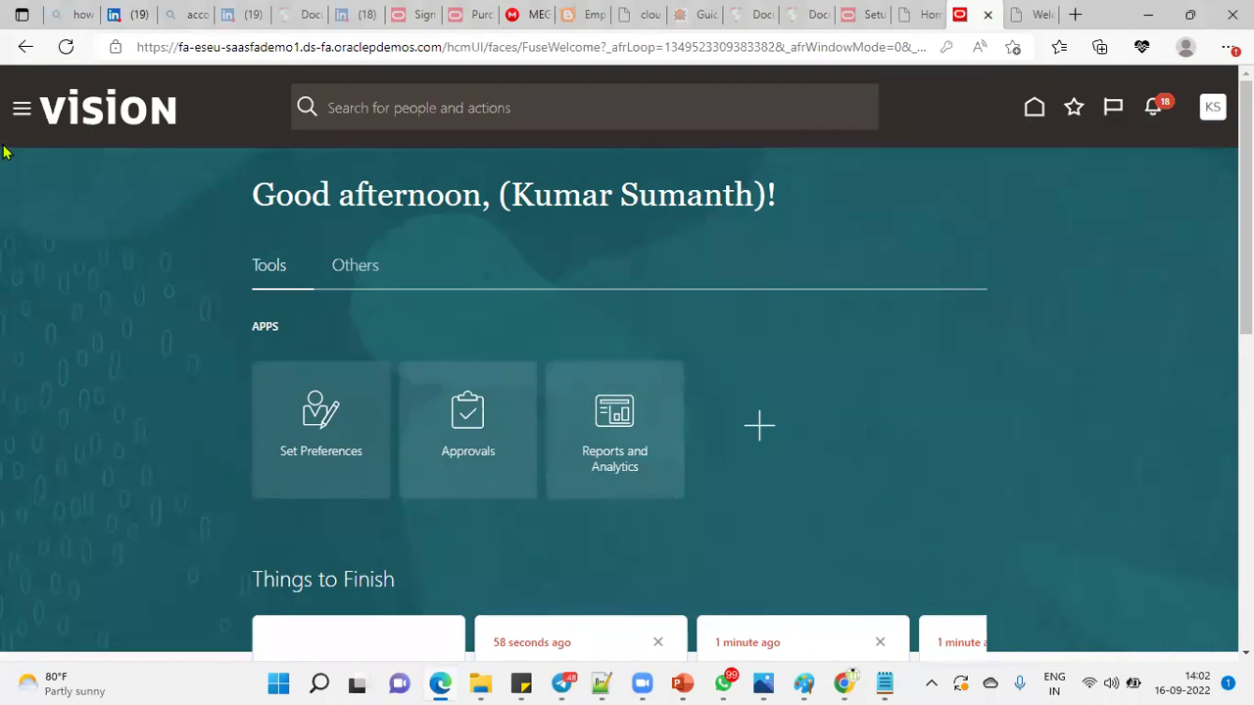
pyautogui.click(15, 115)
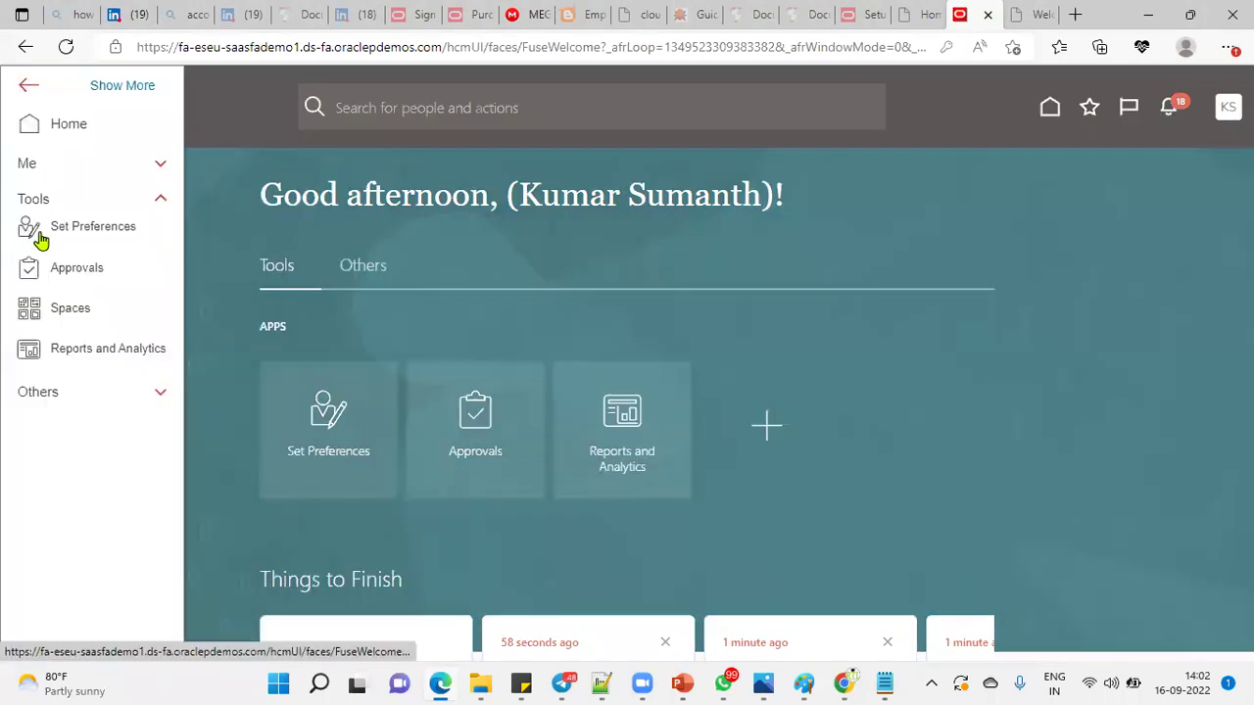
pyautogui.click(35, 201)
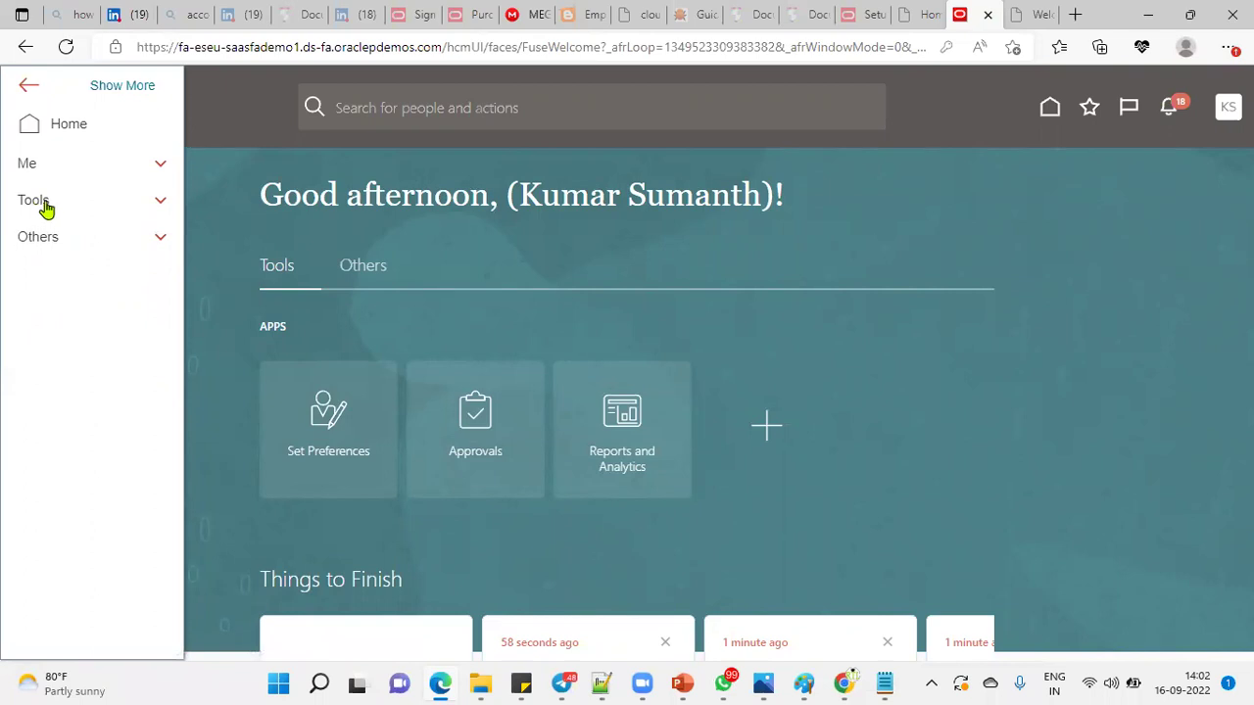
pyautogui.click(47, 207)
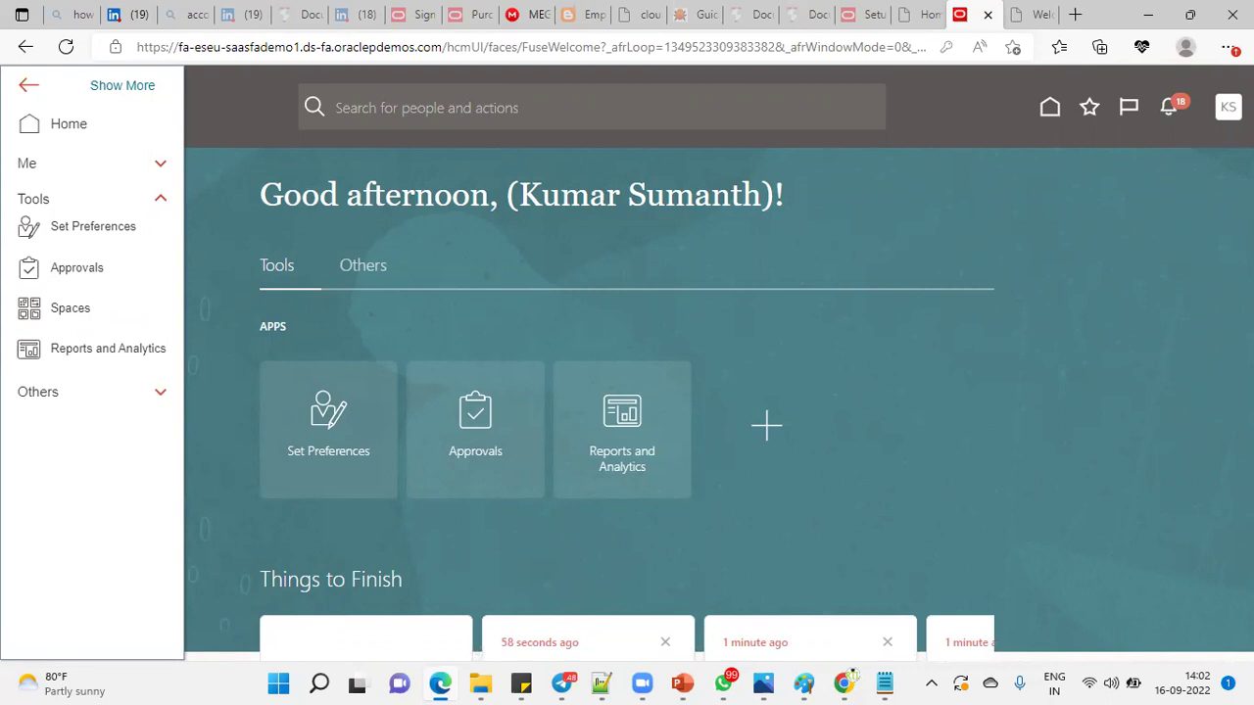
pyautogui.press('Escape')
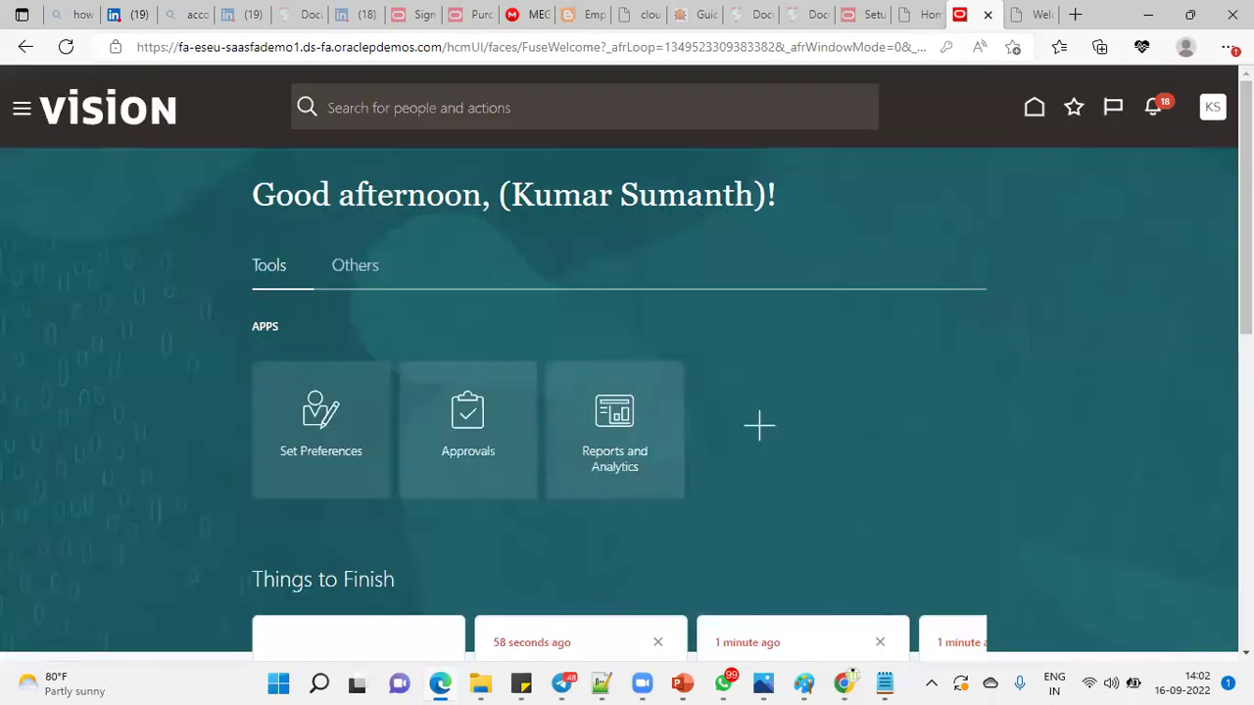
# Step: Sign out and sign back in with the saved HR Specialist login
pyautogui.click(1199, 115)
pyautogui.click(1174, 153)
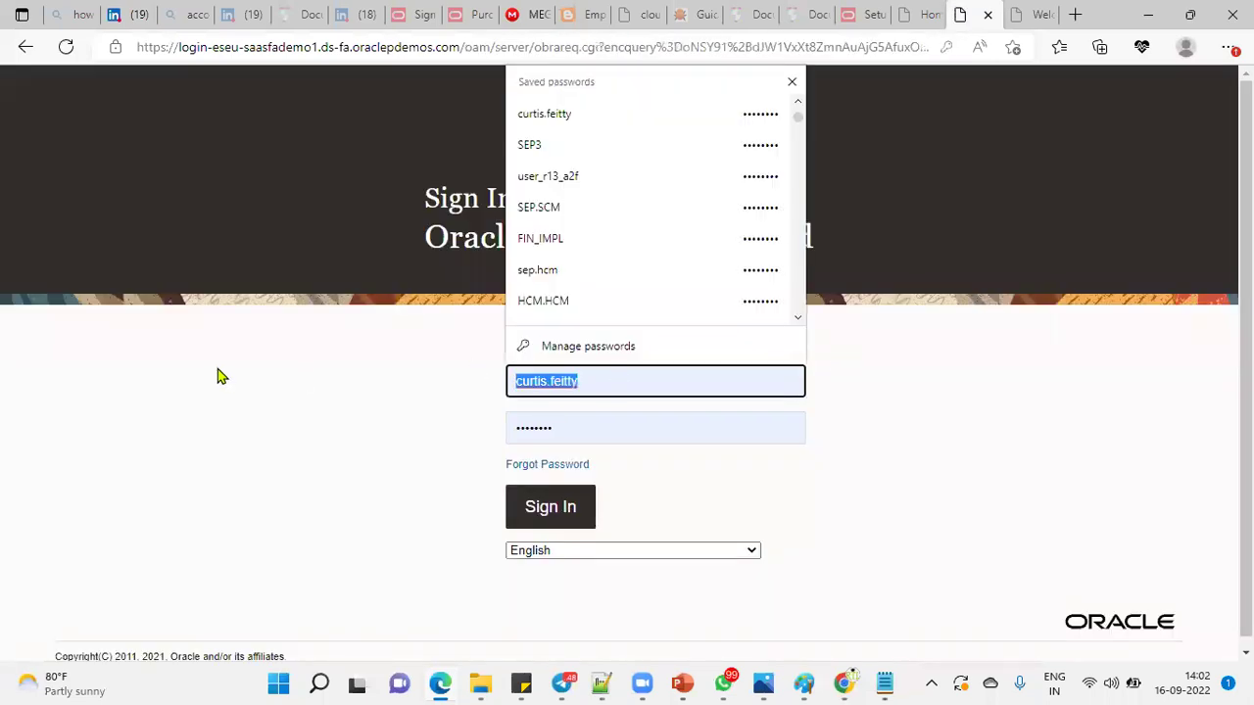
pyautogui.click(555, 507)
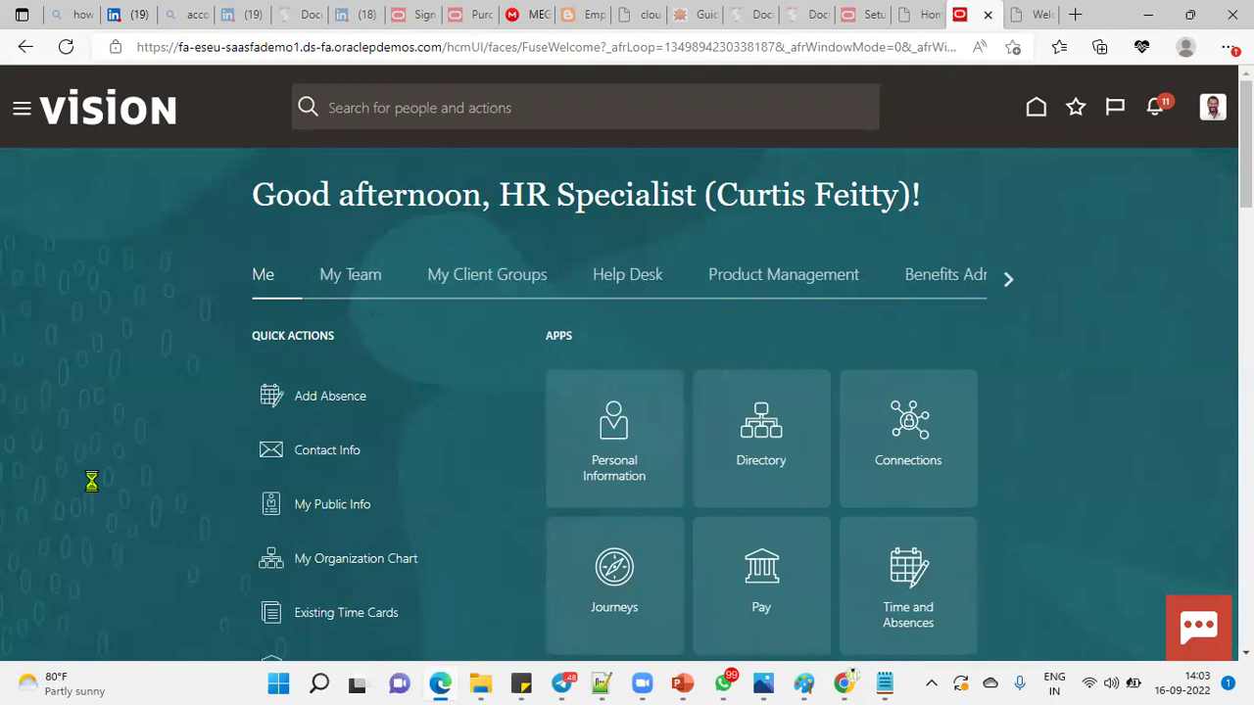
# Step: Open the Security Console from the Navigator's Tools group
pyautogui.scroll(-15, 92, 490)
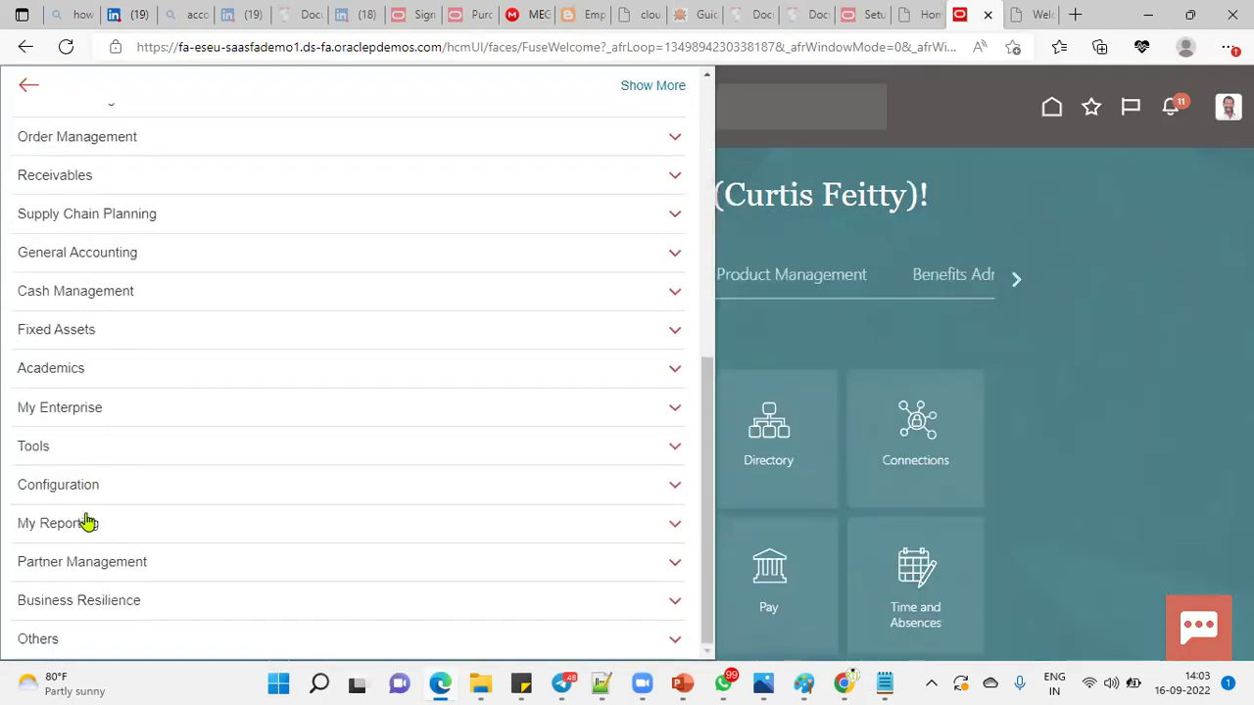
pyautogui.click(77, 451)
pyautogui.scroll(-3, 291, 479)
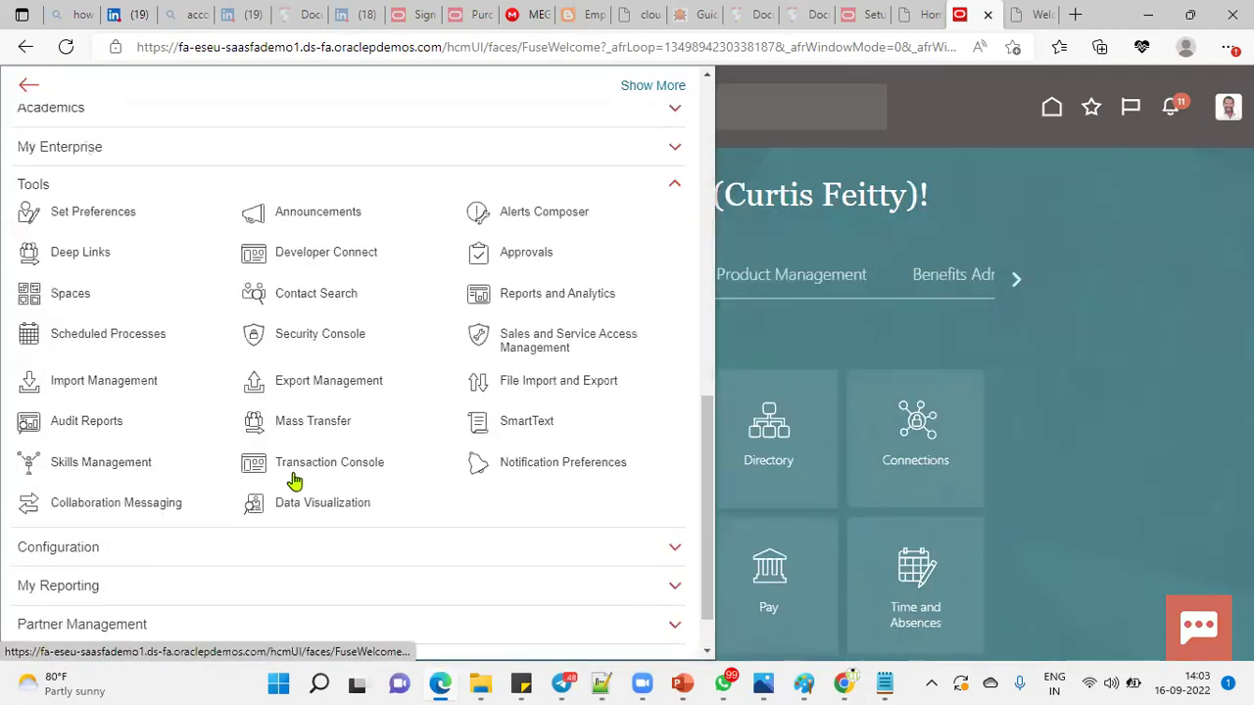
pyautogui.click(355, 338)
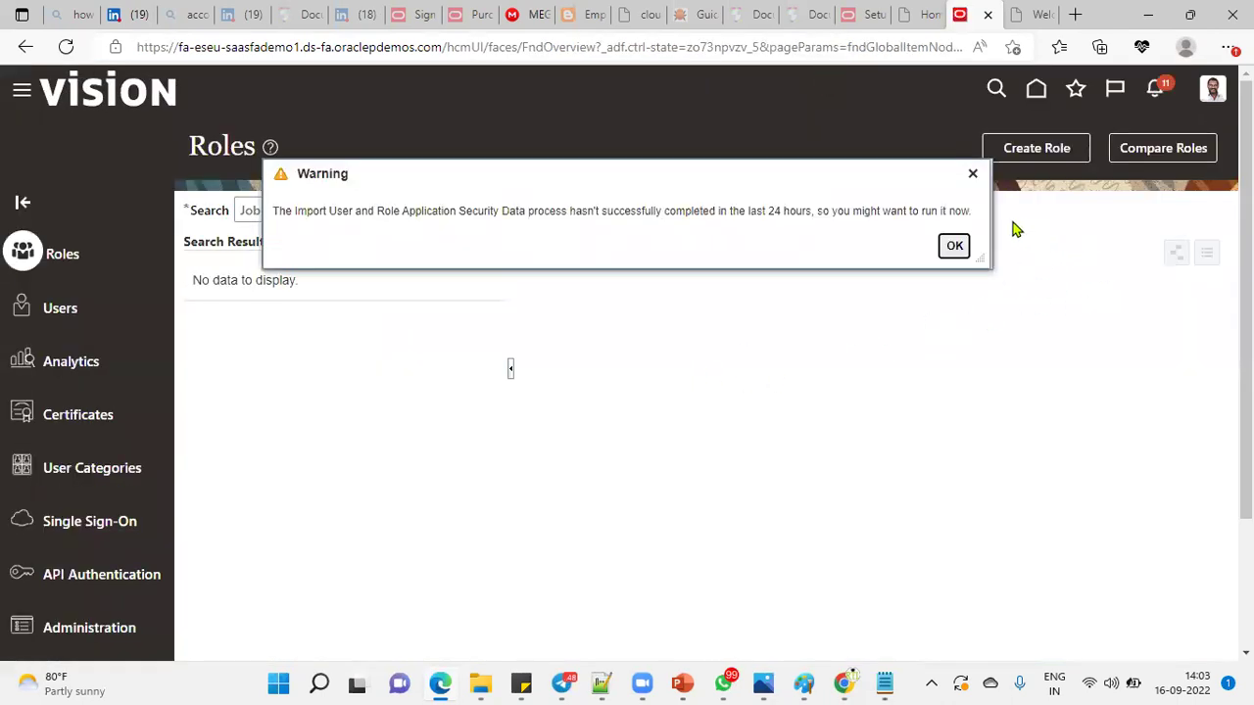
# Step: Dismiss the security data warning, search Users for the employee's user name, and open the account
pyautogui.click(954, 246)
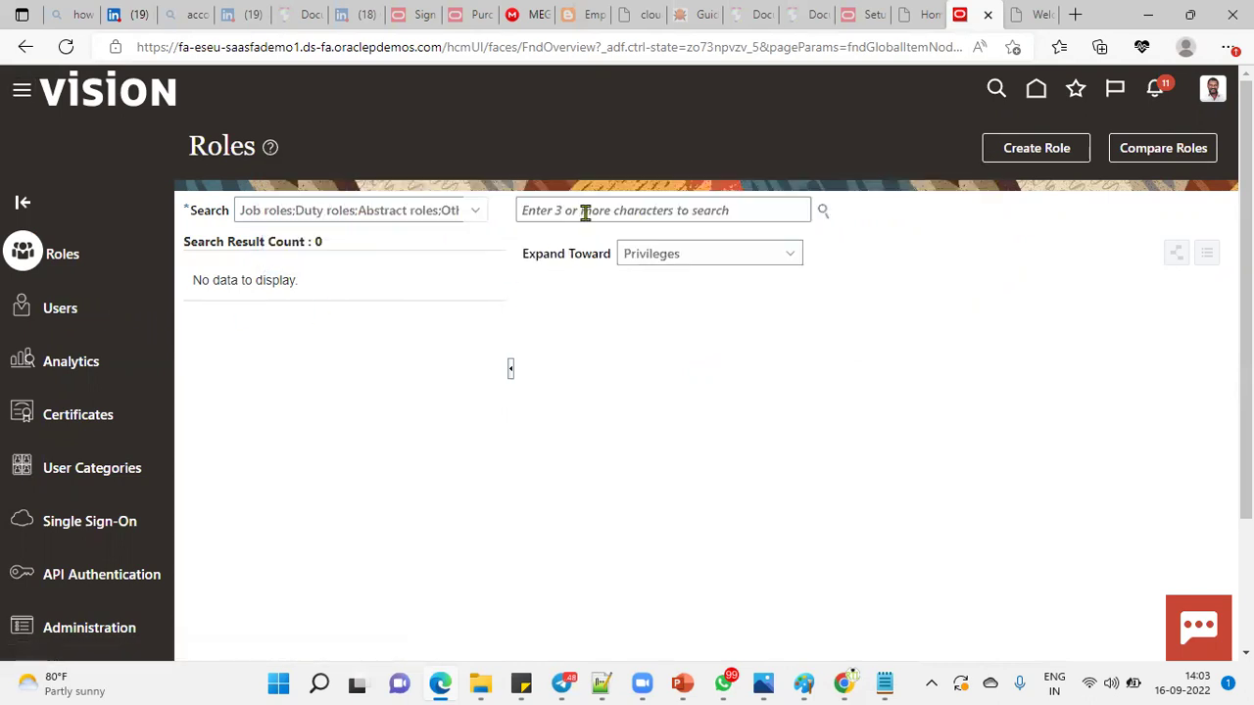
pyautogui.click(632, 212)
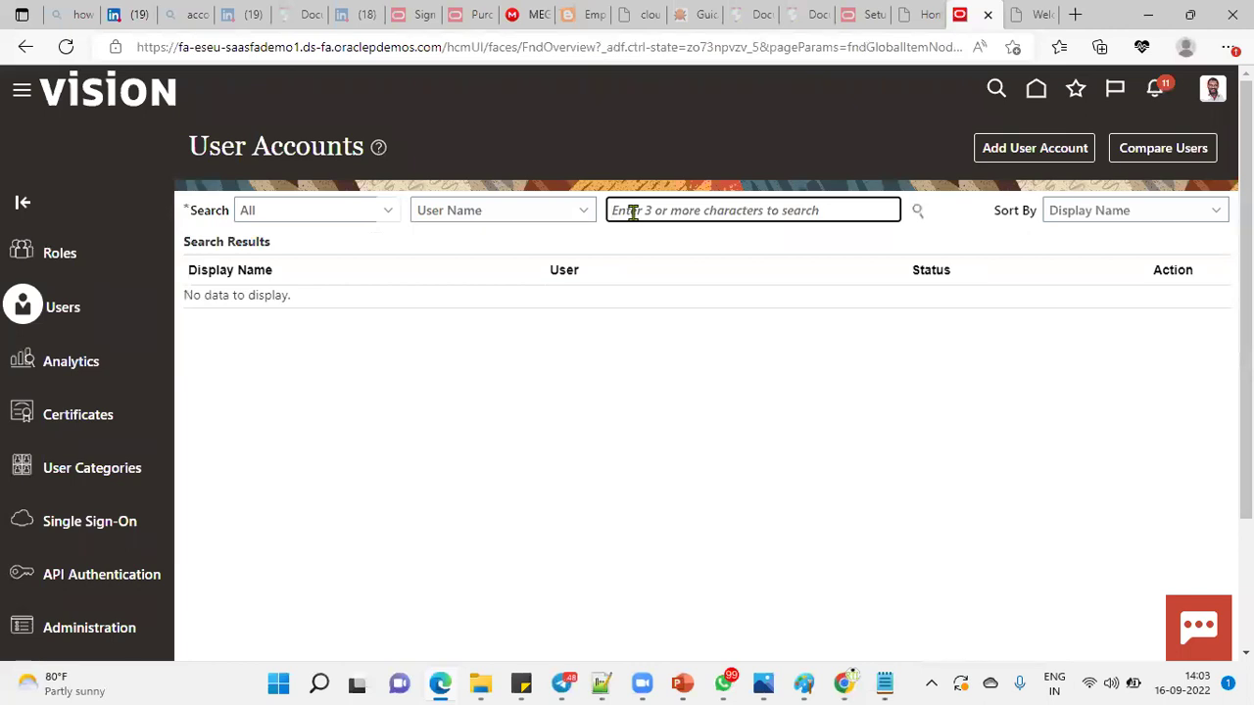
pyautogui.write('5UM')
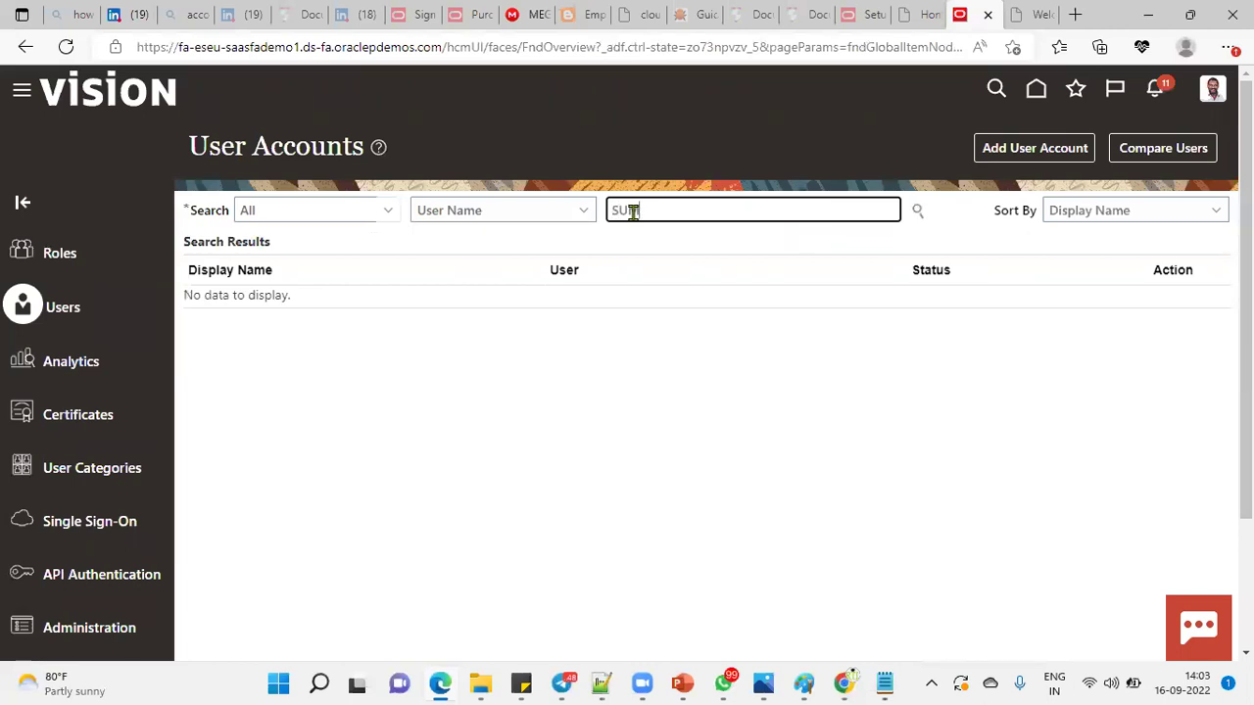
pyautogui.write('ANTH')
pyautogui.press('Return')
pyautogui.click(647, 313)
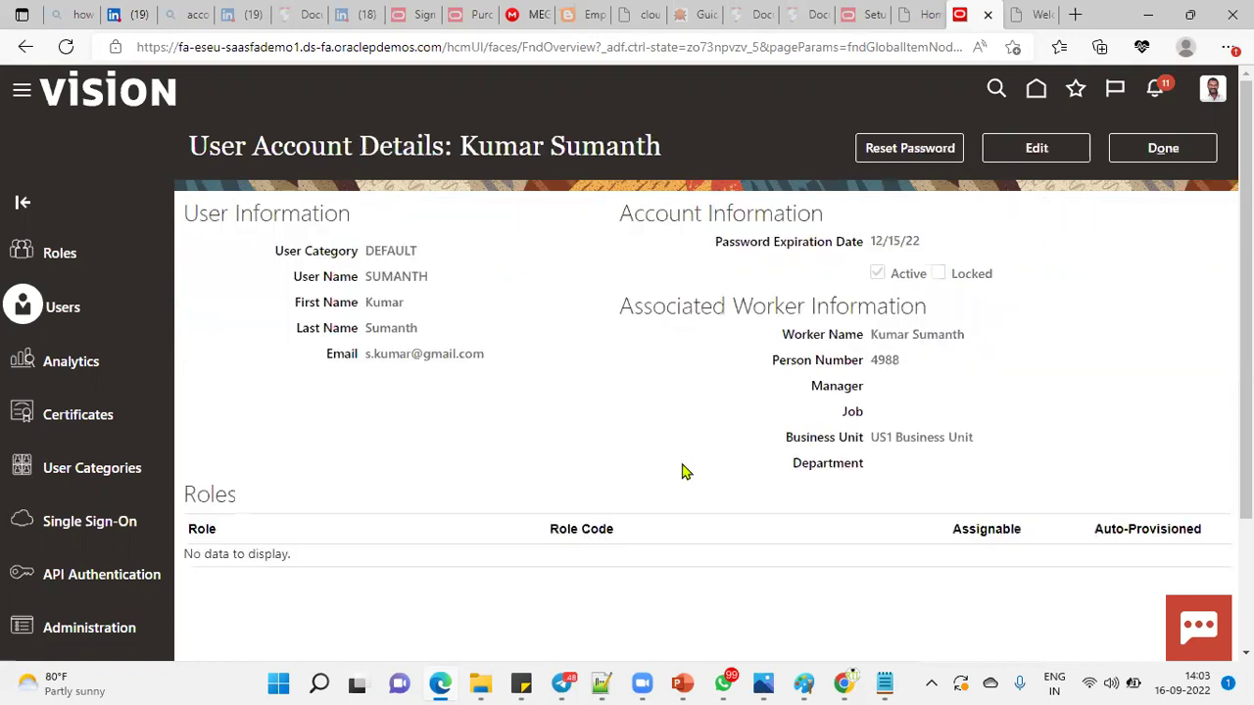
# Step: Confirm the employee's account has an empty Roles table, then start editing it
pyautogui.moveTo(182, 496); pyautogui.dragTo(266, 496)
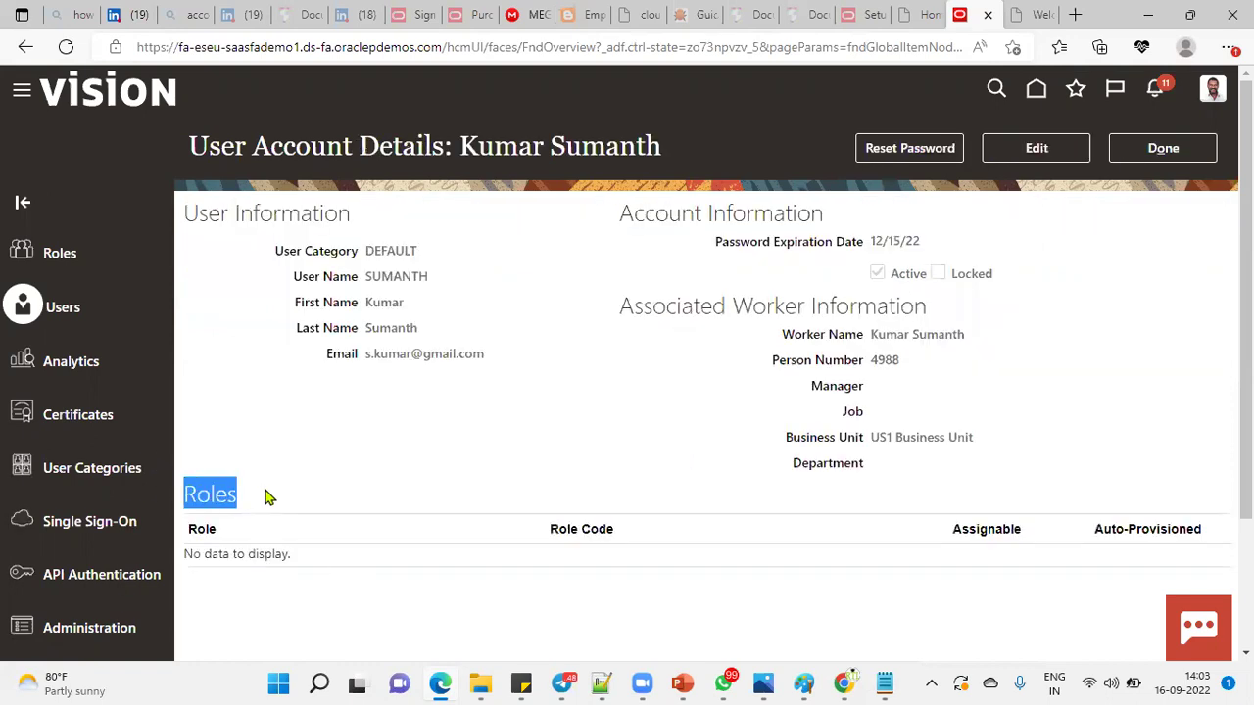
pyautogui.click(440, 448)
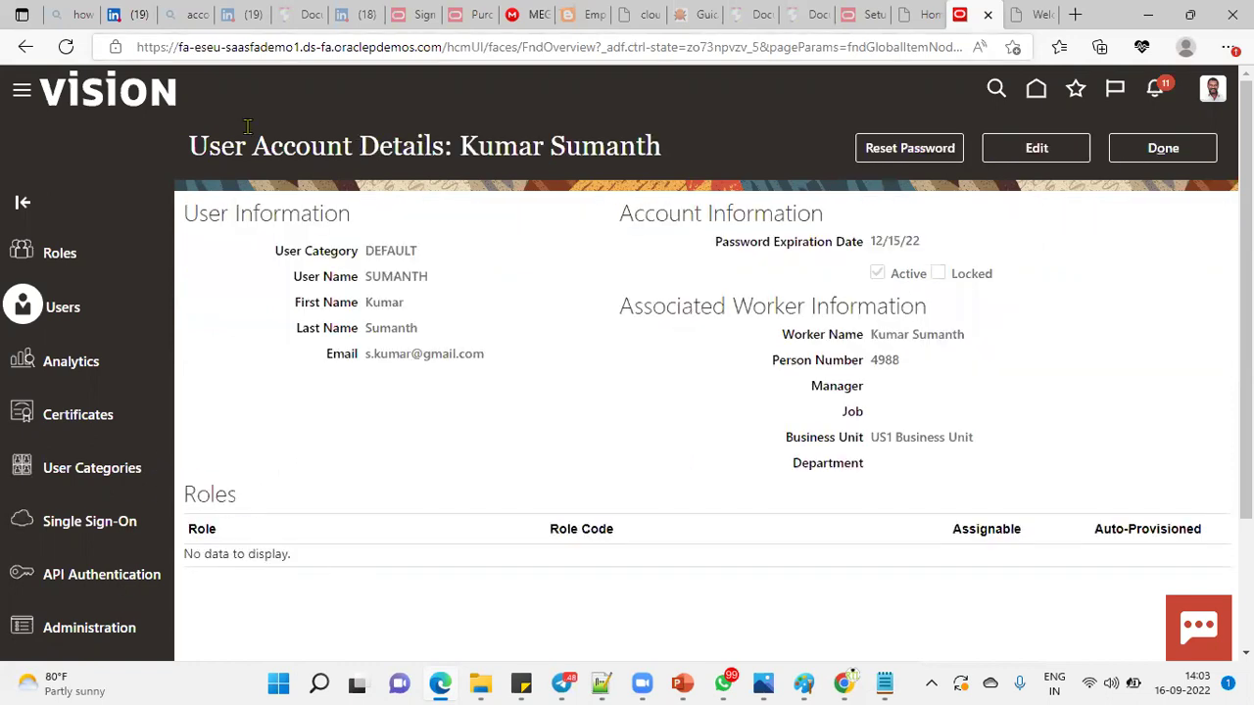
pyautogui.click(1004, 148)
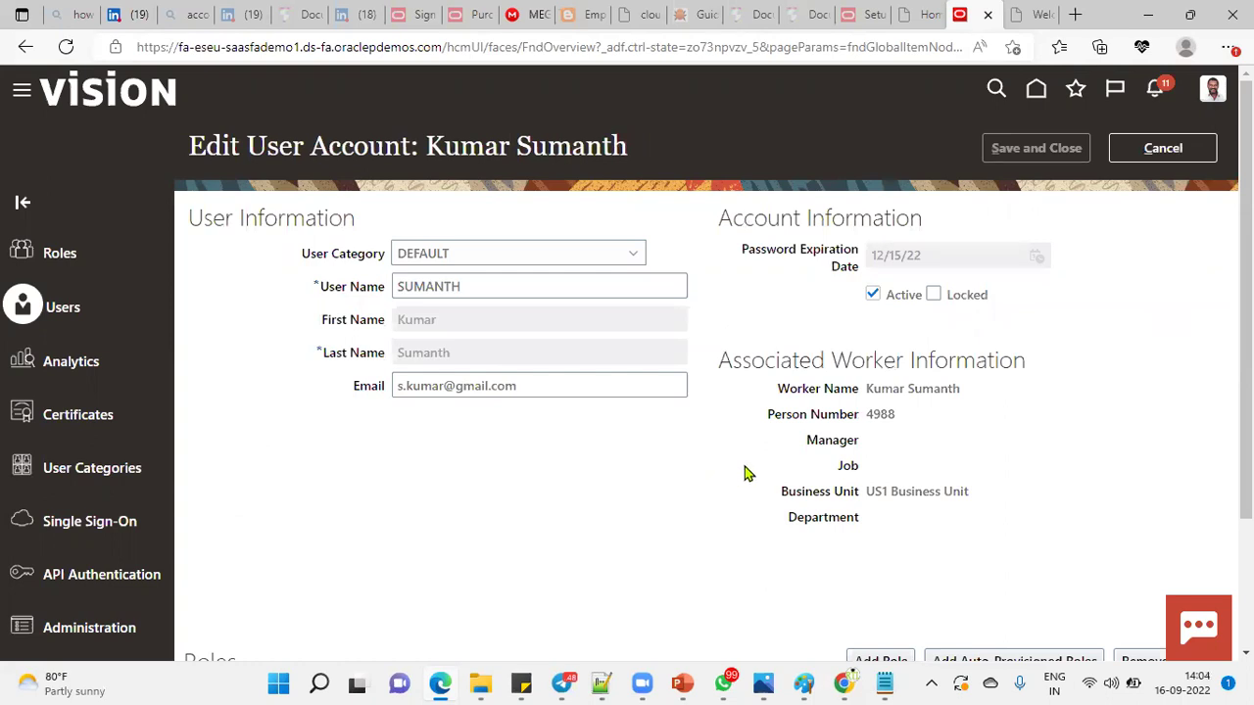
# Step: Add the Employee role (ORA_PER_EMPLOYEE_ABSTRACT) to the user account and save and close
pyautogui.scroll(-2, 840, 591)
pyautogui.click(864, 495)
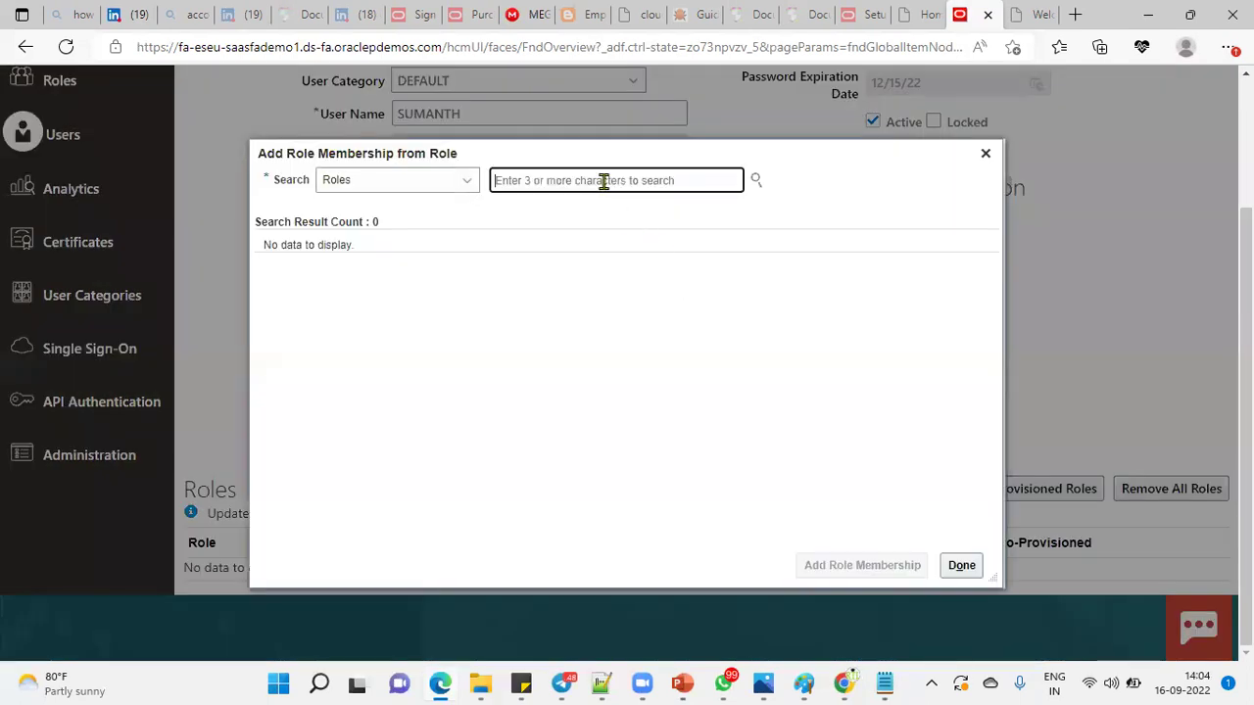
pyautogui.write('EMPLO')
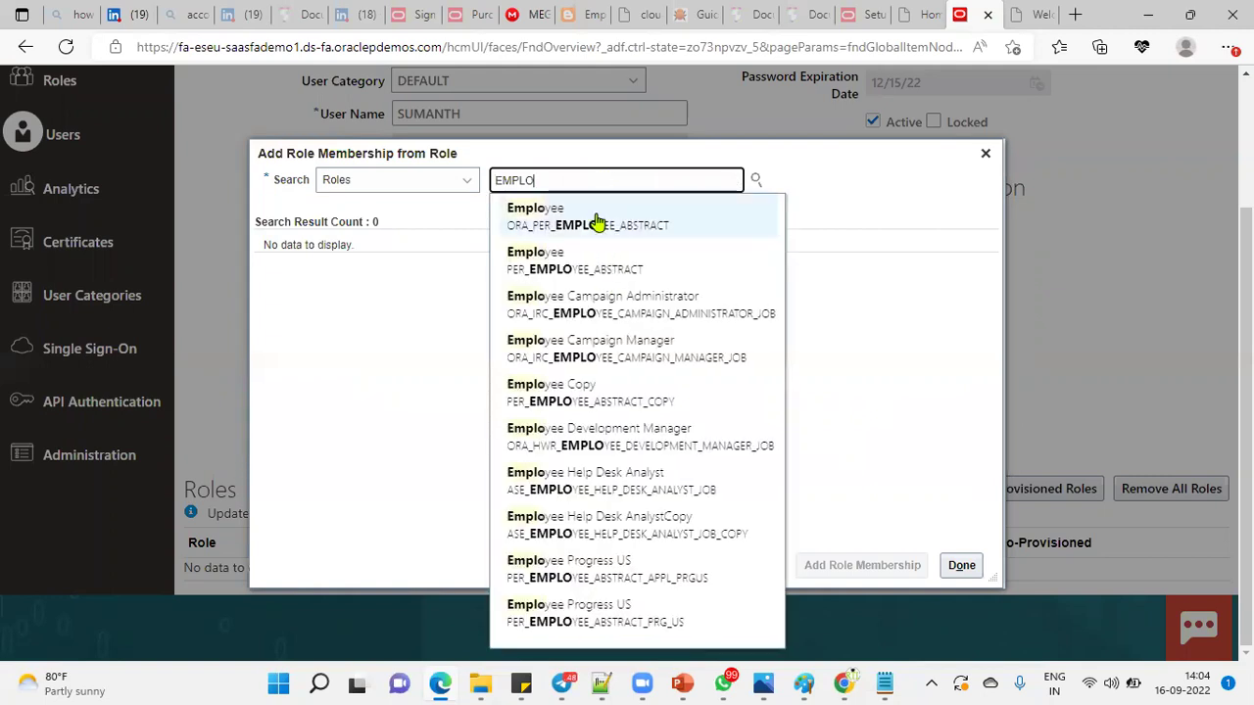
pyautogui.click(596, 213)
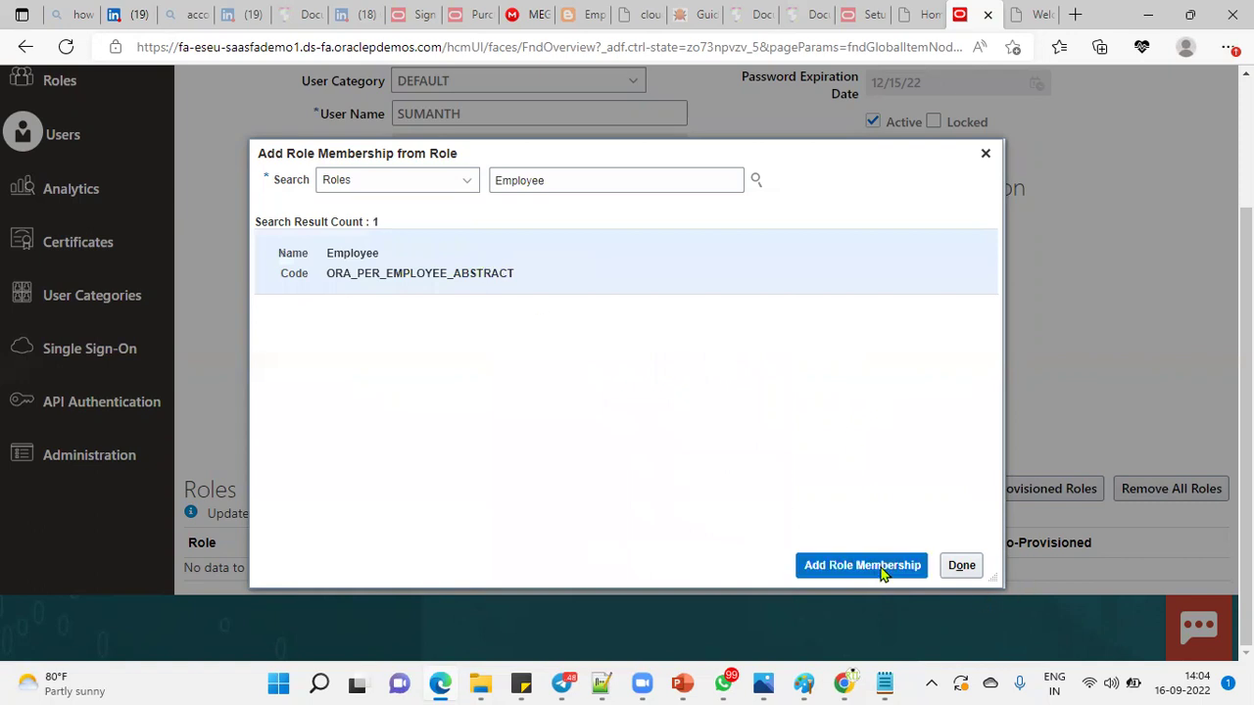
pyautogui.click(885, 568)
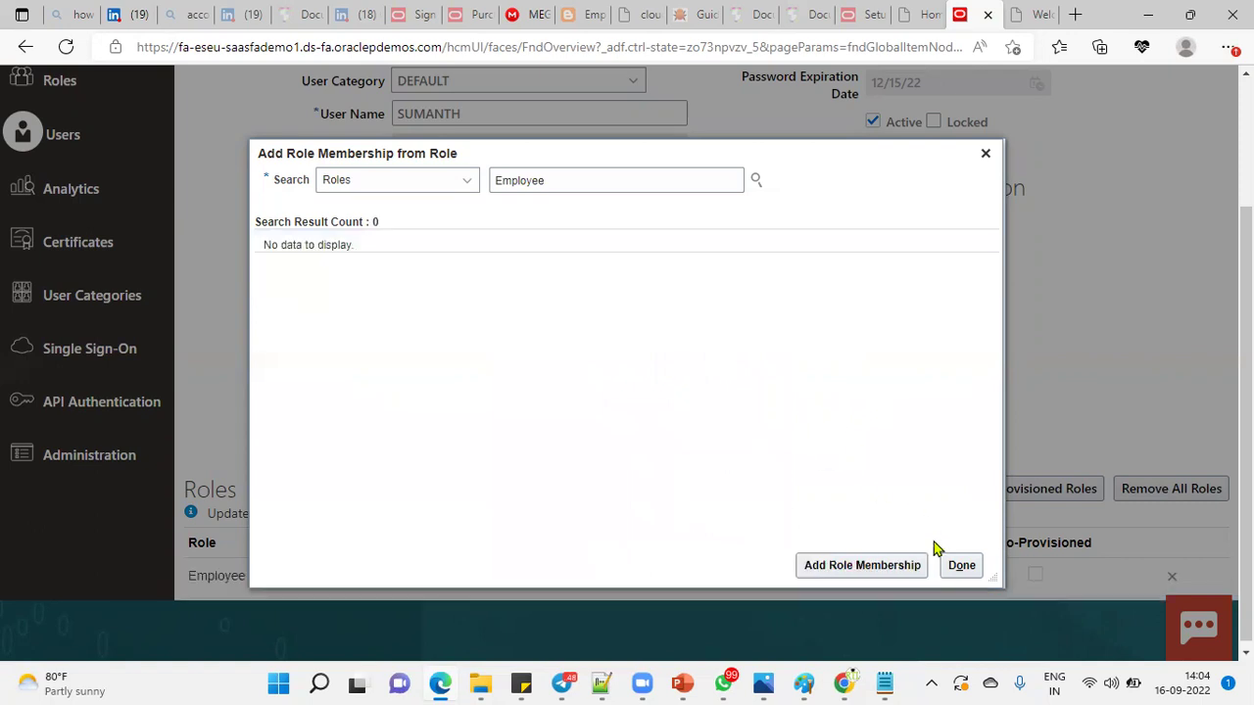
pyautogui.click(962, 566)
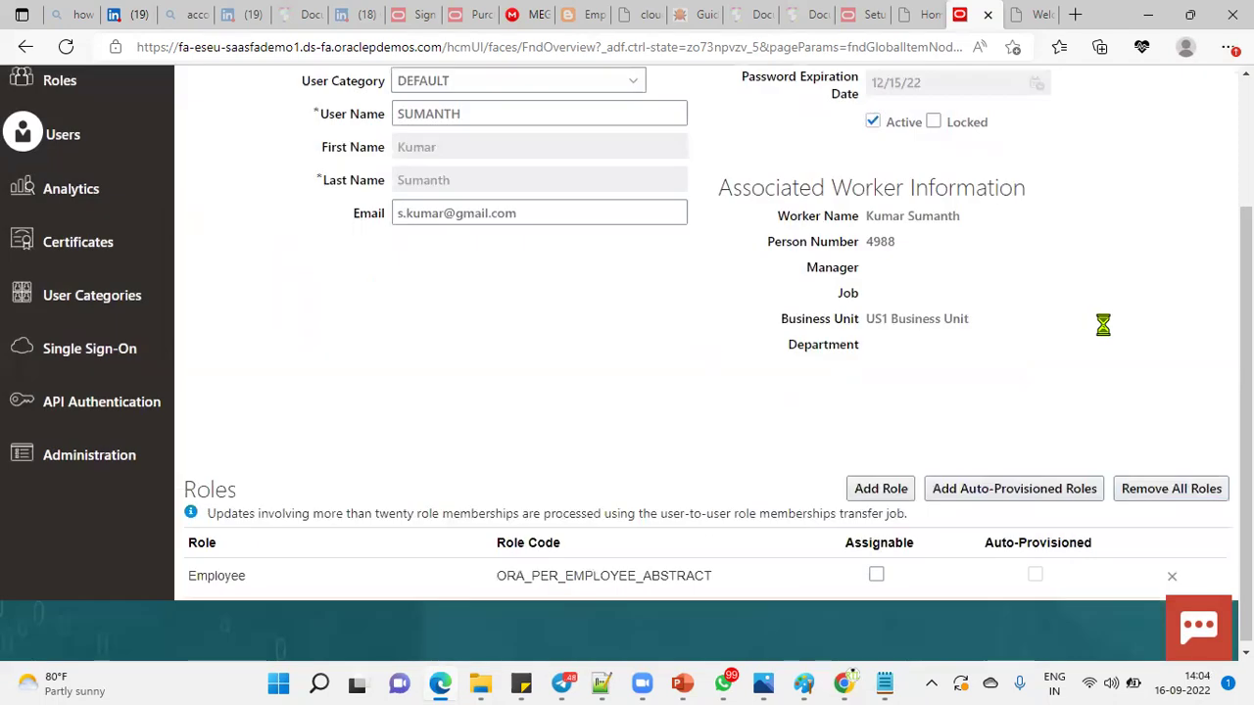
pyautogui.scroll(2, 1105, 333)
pyautogui.click(1035, 148)
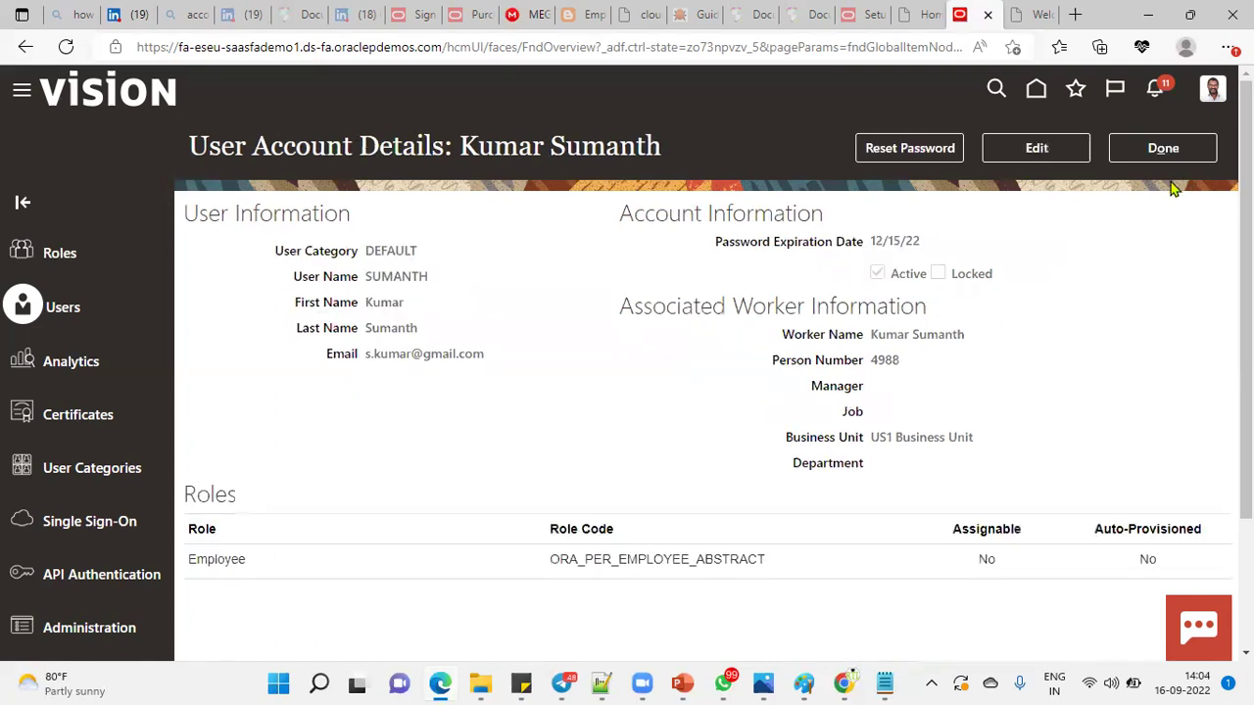
# Step: Close the account details and sign out of the HR Specialist session, confirming the logout
pyautogui.click(1166, 149)
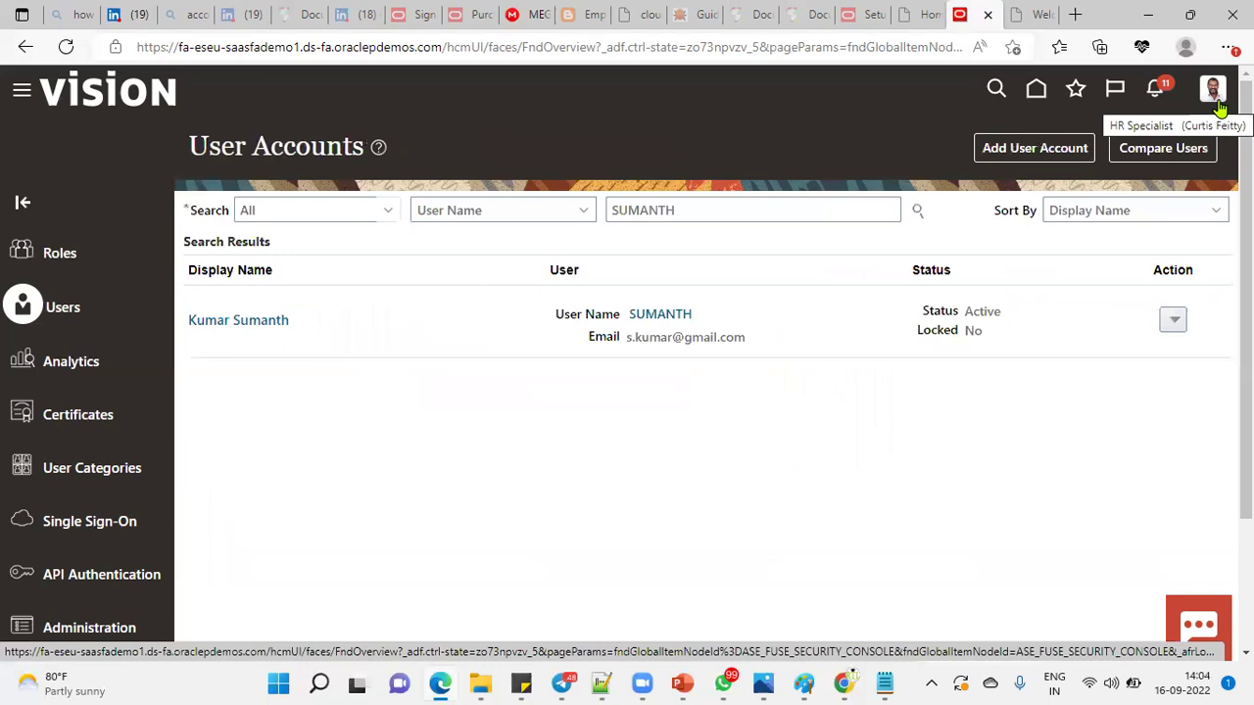
pyautogui.click(1216, 98)
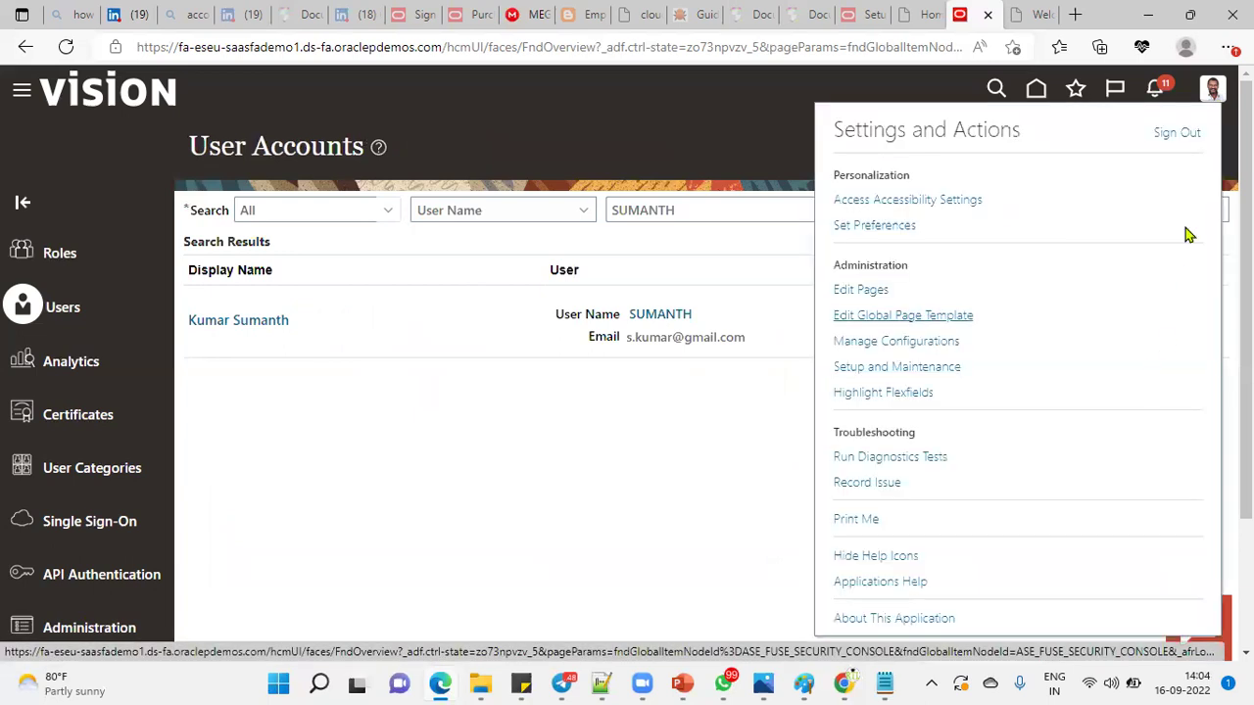
pyautogui.click(1178, 132)
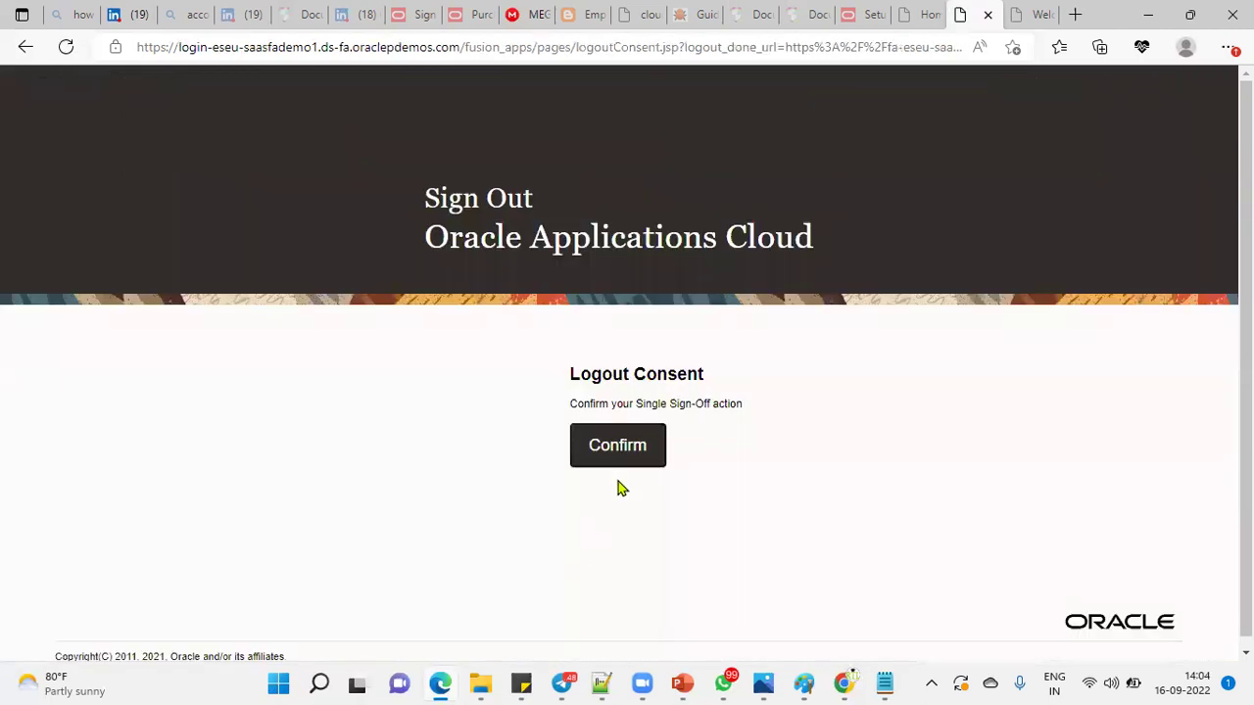
pyautogui.click(611, 462)
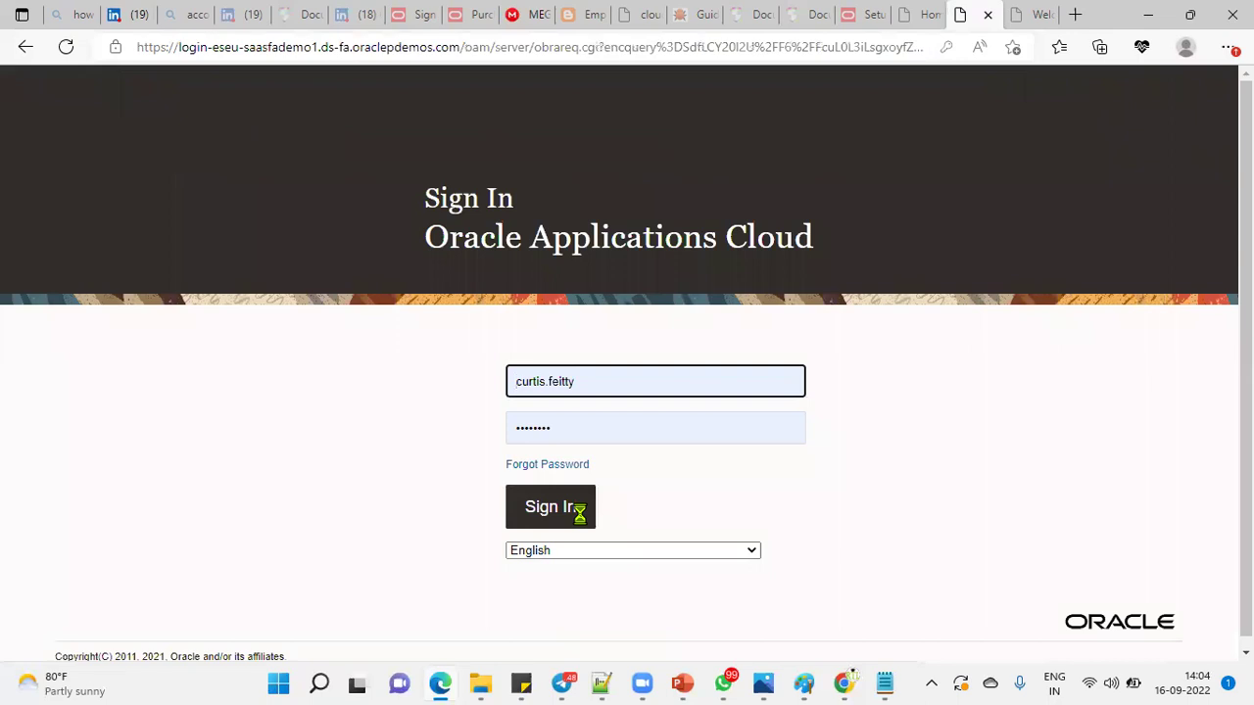
# Step: Sign in with the employee's user name and their own password
pyautogui.doubleClick(609, 392)
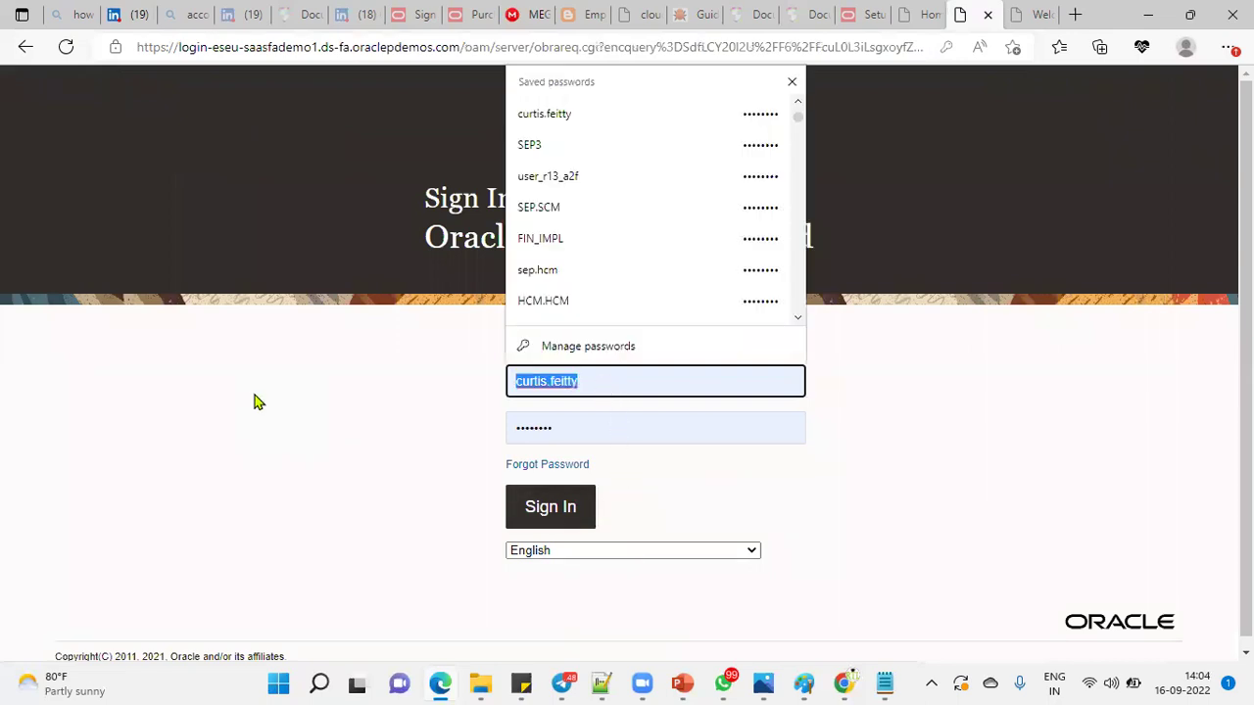
pyautogui.hotkey('ctrl', 'v')
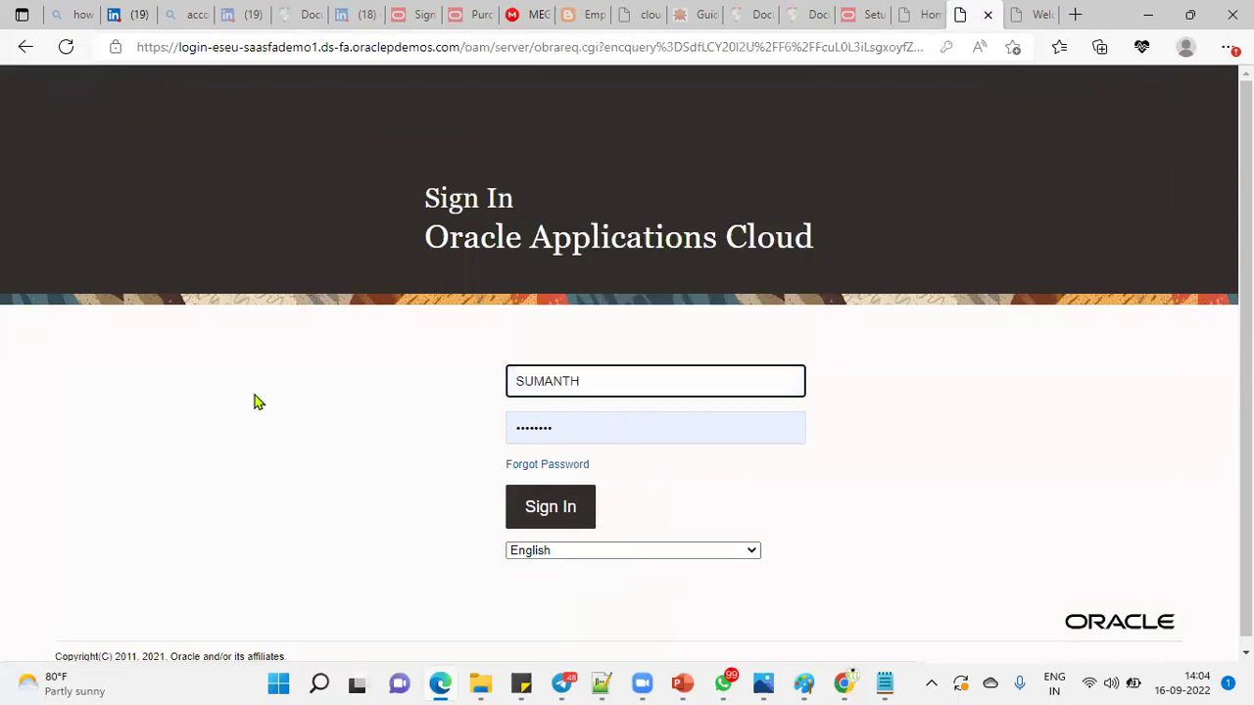
pyautogui.press('Tab')
pyautogui.press('BackSpace')
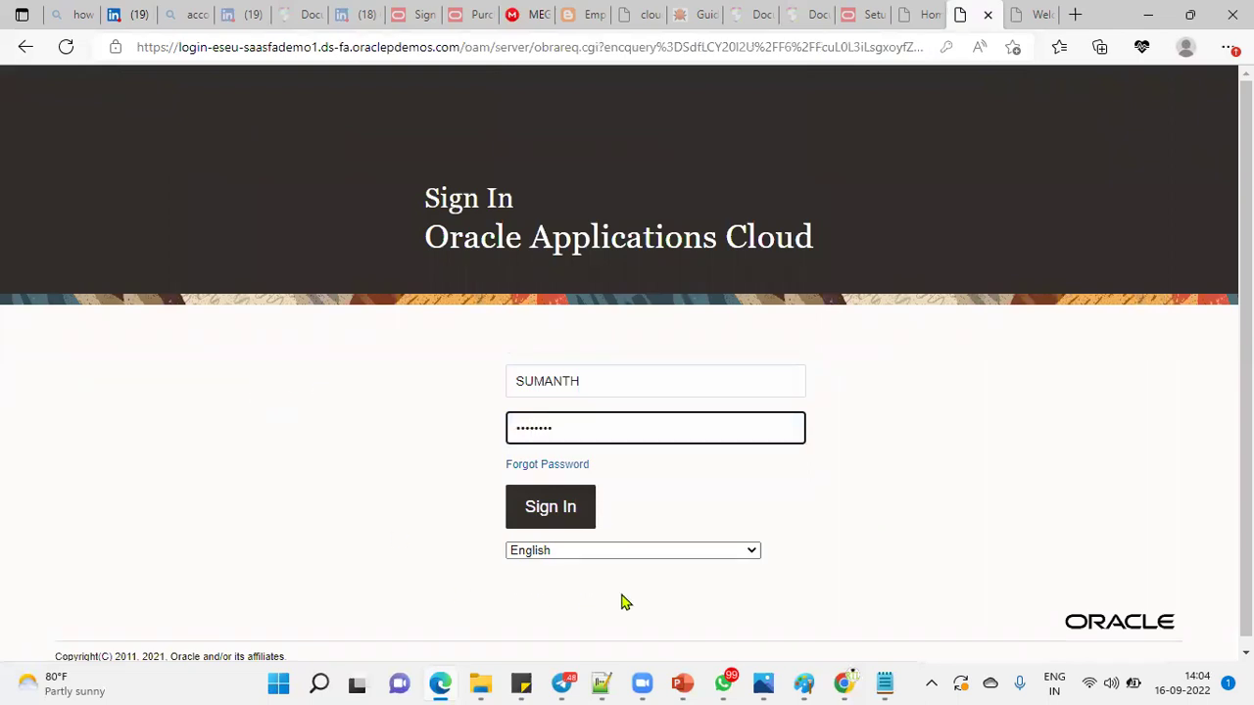
pyautogui.click(563, 519)
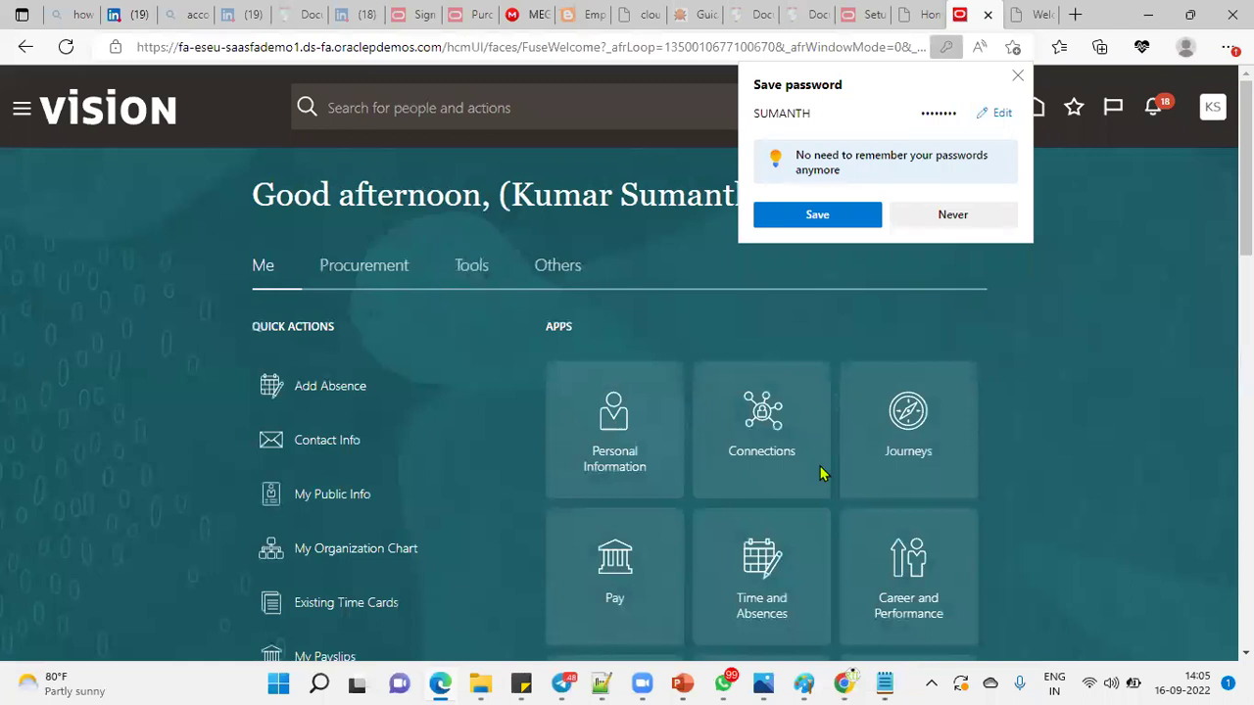
# Step: Answer the browser password prompt and open Personal Information from the Navigator's Me group
pyautogui.click(819, 215)
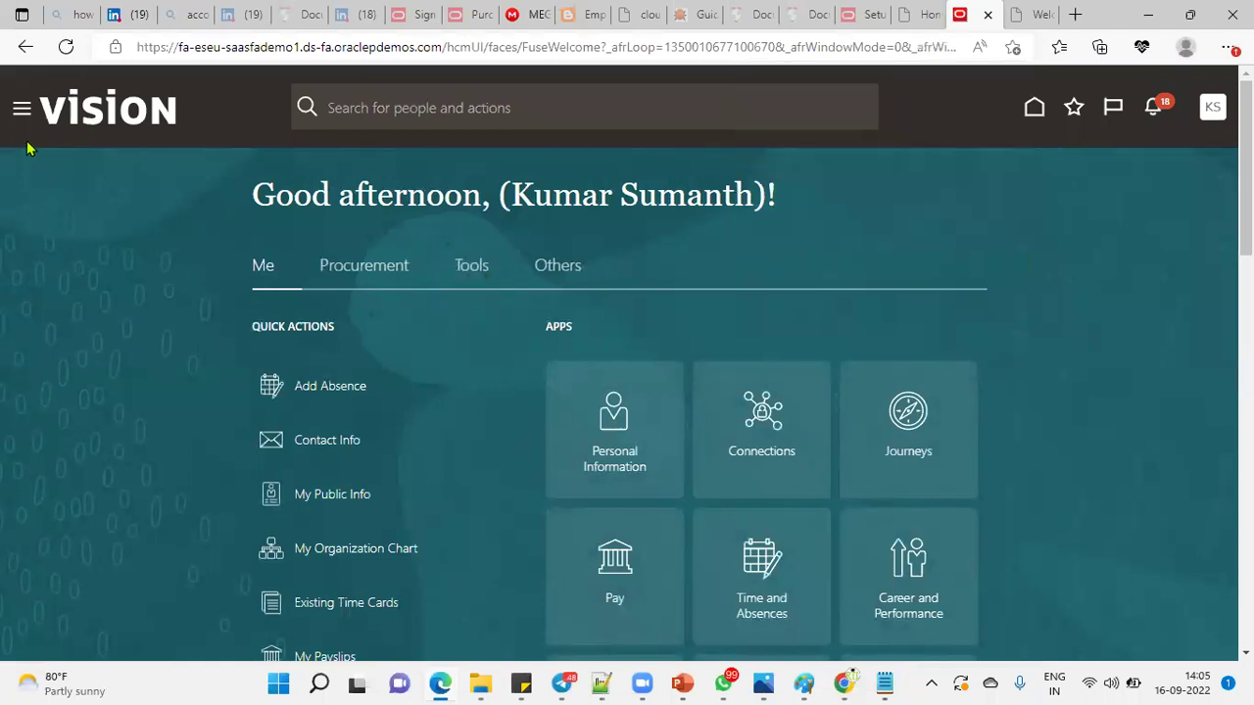
pyautogui.click(22, 109)
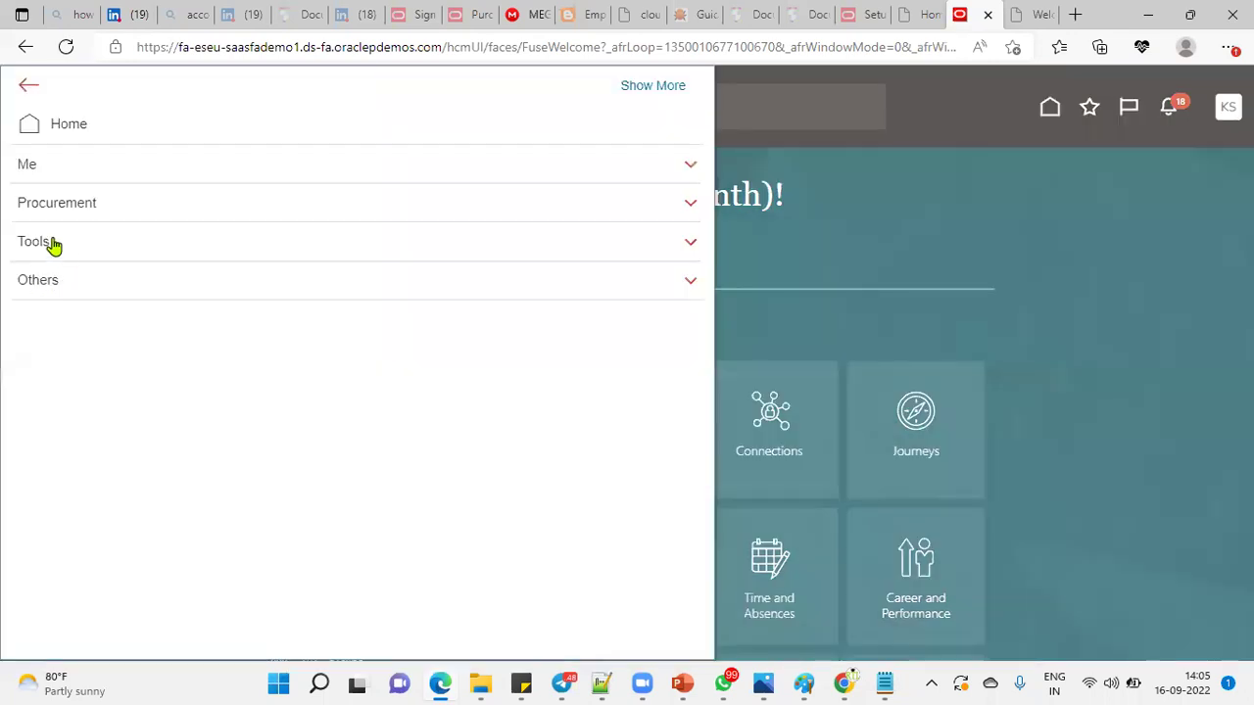
pyautogui.click(52, 244)
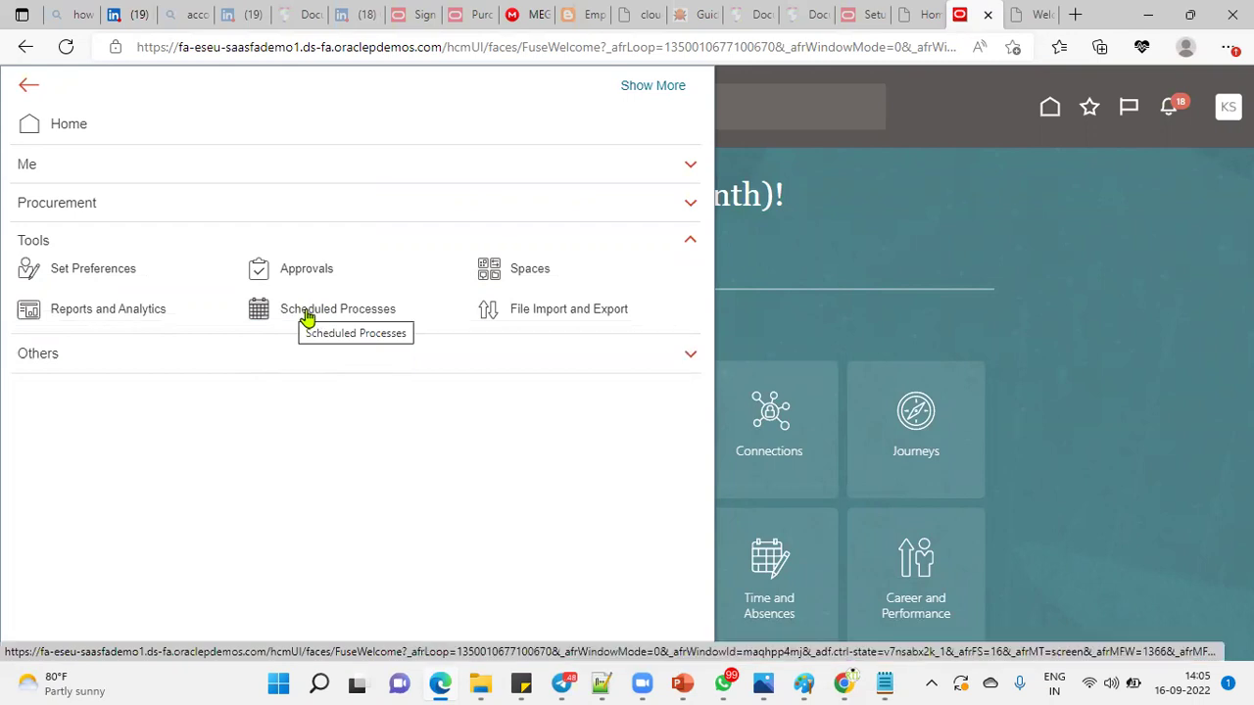
pyautogui.click(49, 169)
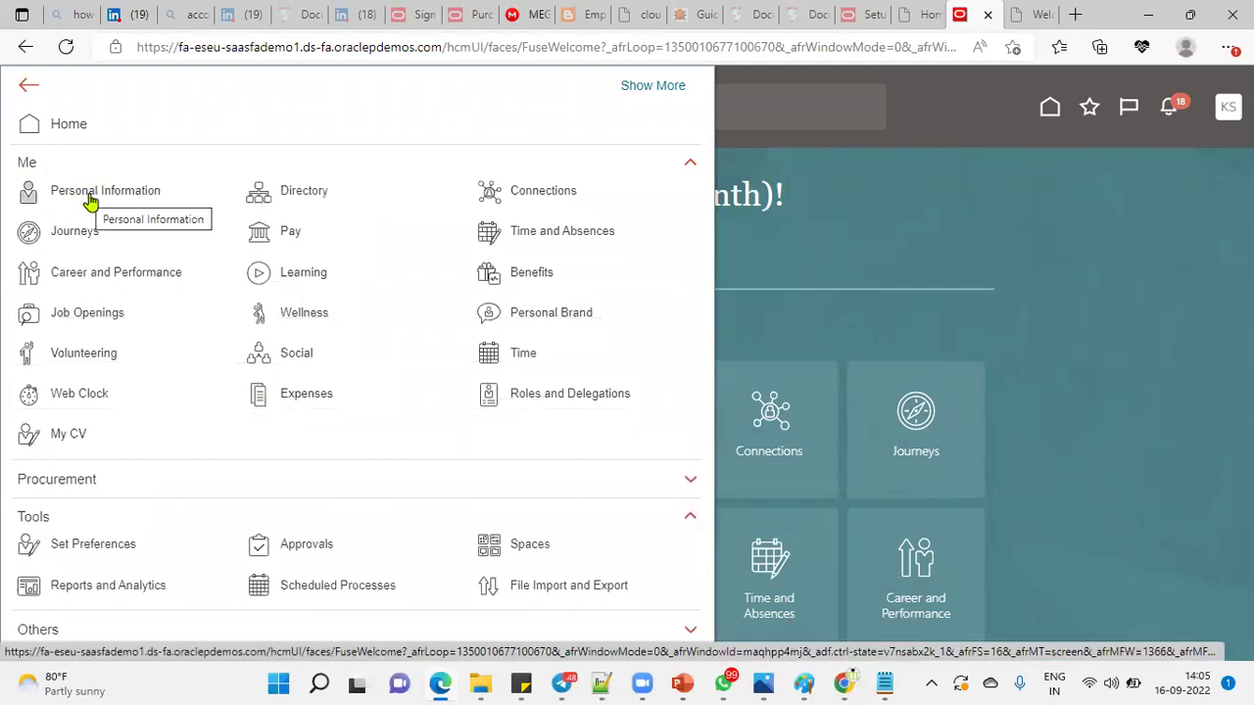
pyautogui.click(89, 201)
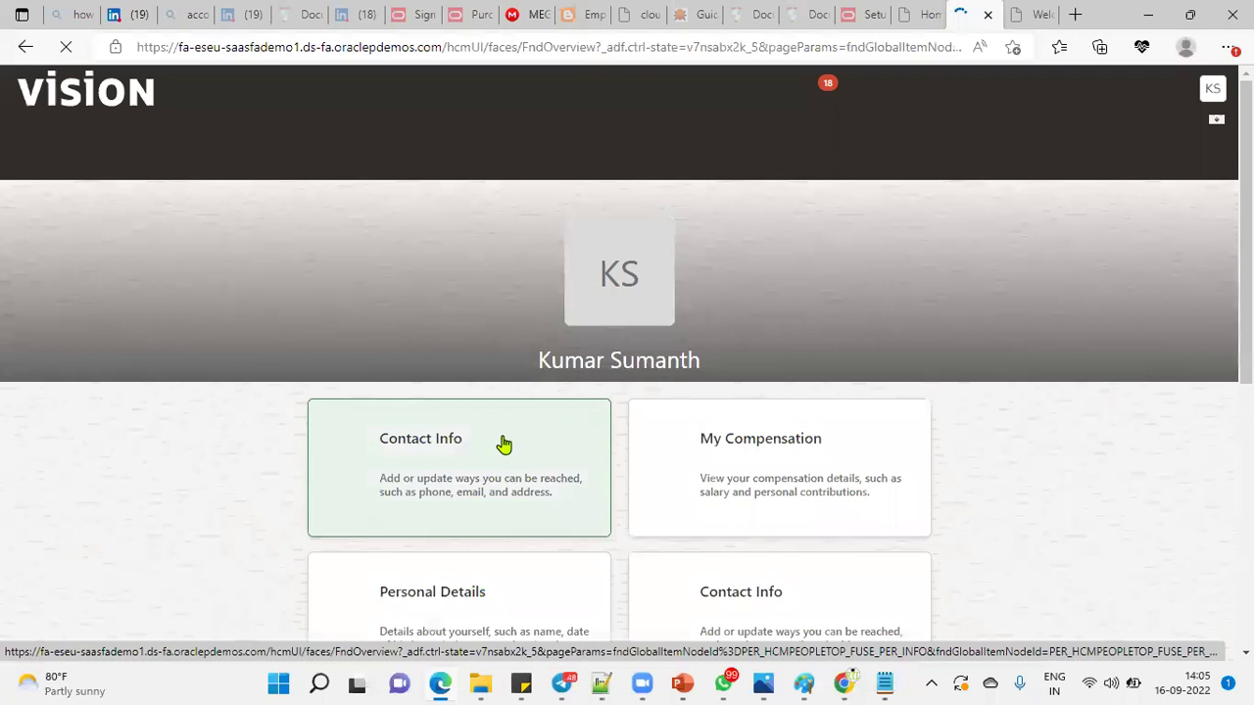
# Step: Open Employment Info and review the US1 Legal Entity and US1 Business Unit assignment values
pyautogui.scroll(-3, 877, 537)
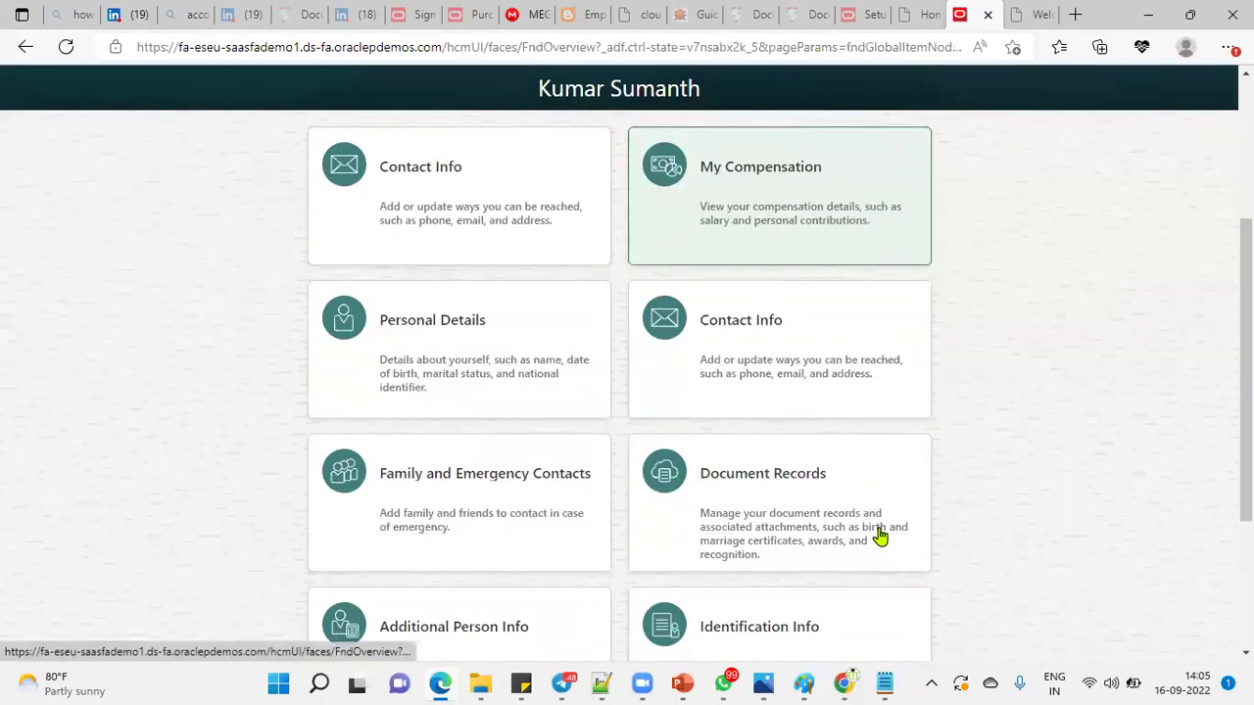
pyautogui.scroll(-2, 876, 535)
pyautogui.scroll(-1, 856, 518)
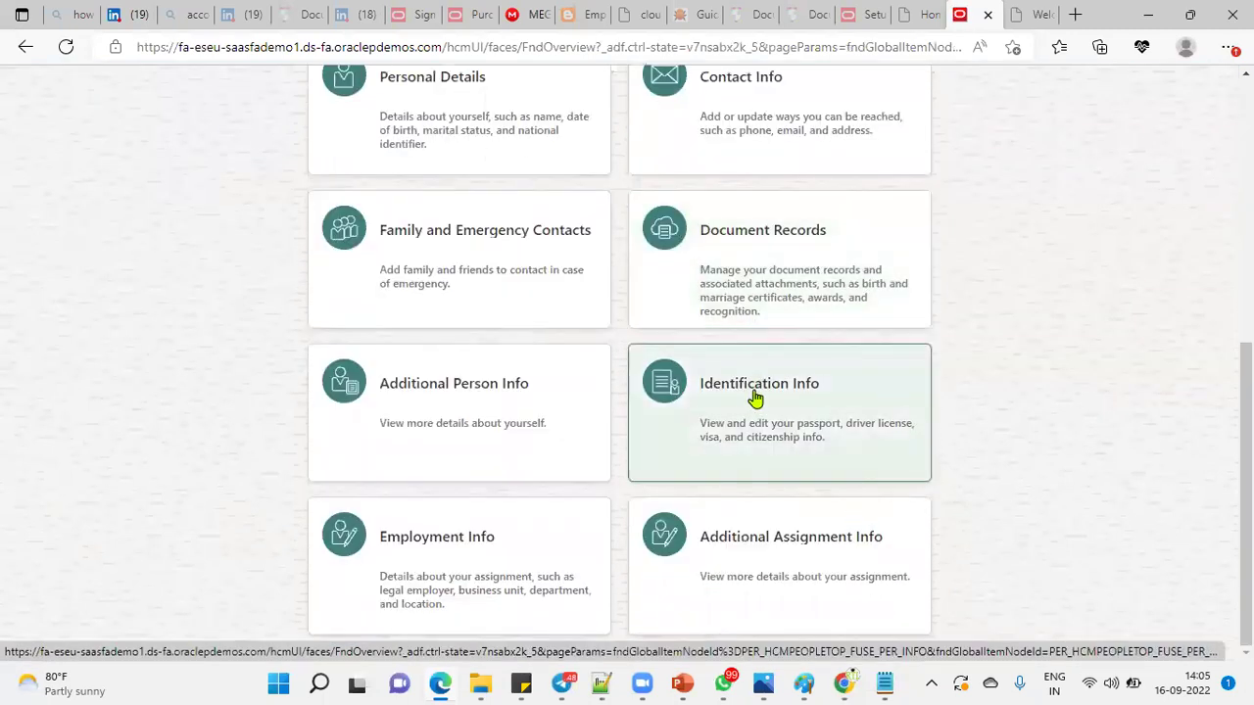
pyautogui.click(519, 555)
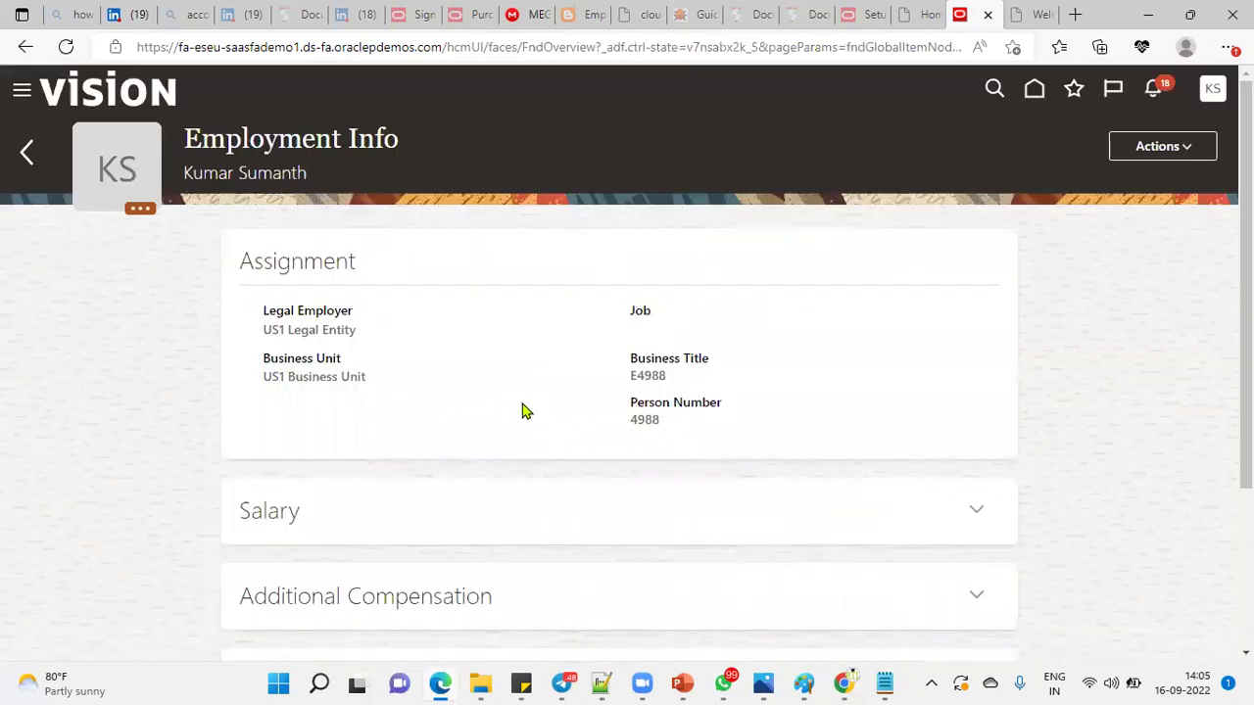
pyautogui.moveTo(264, 330); pyautogui.dragTo(380, 327)
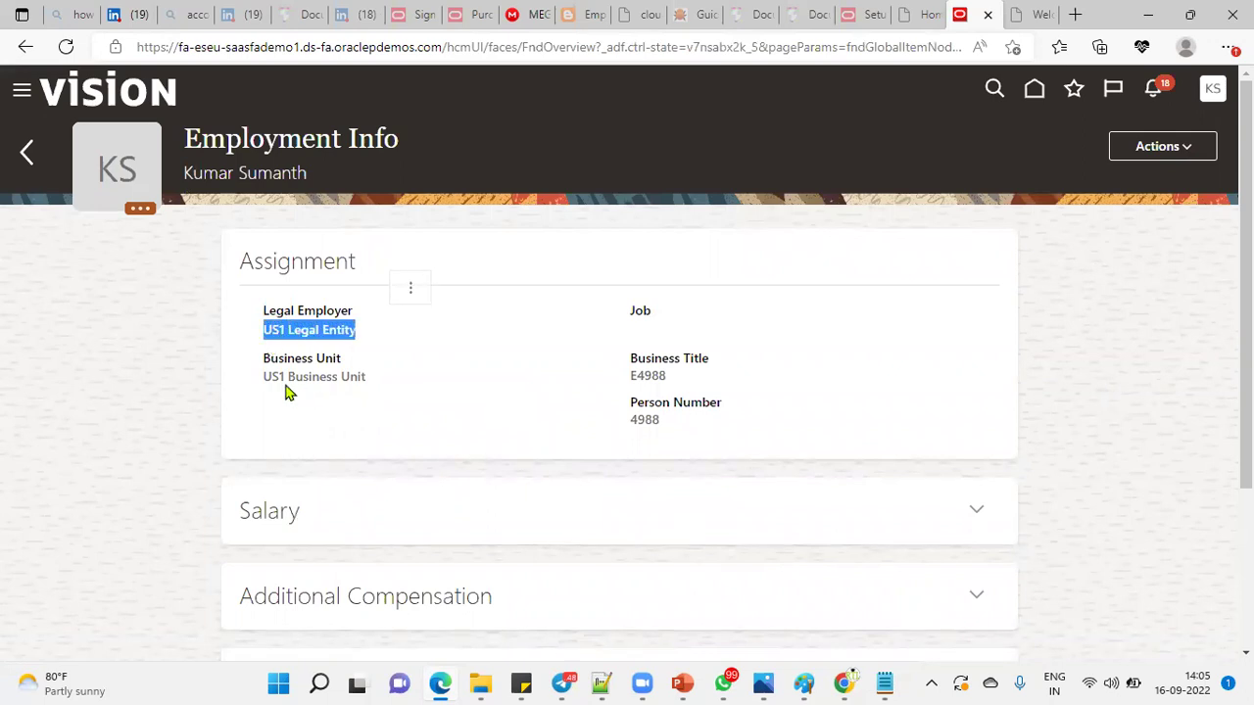
pyautogui.moveTo(267, 379); pyautogui.dragTo(428, 381)
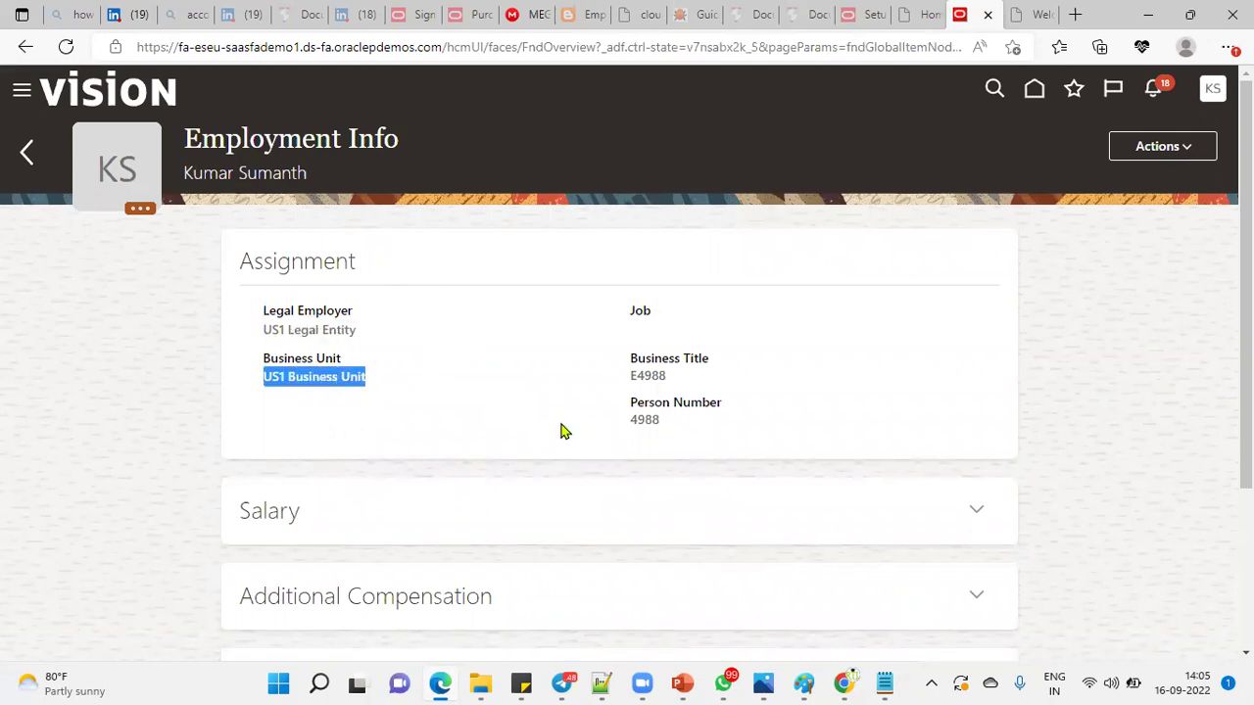
pyautogui.click(142, 277)
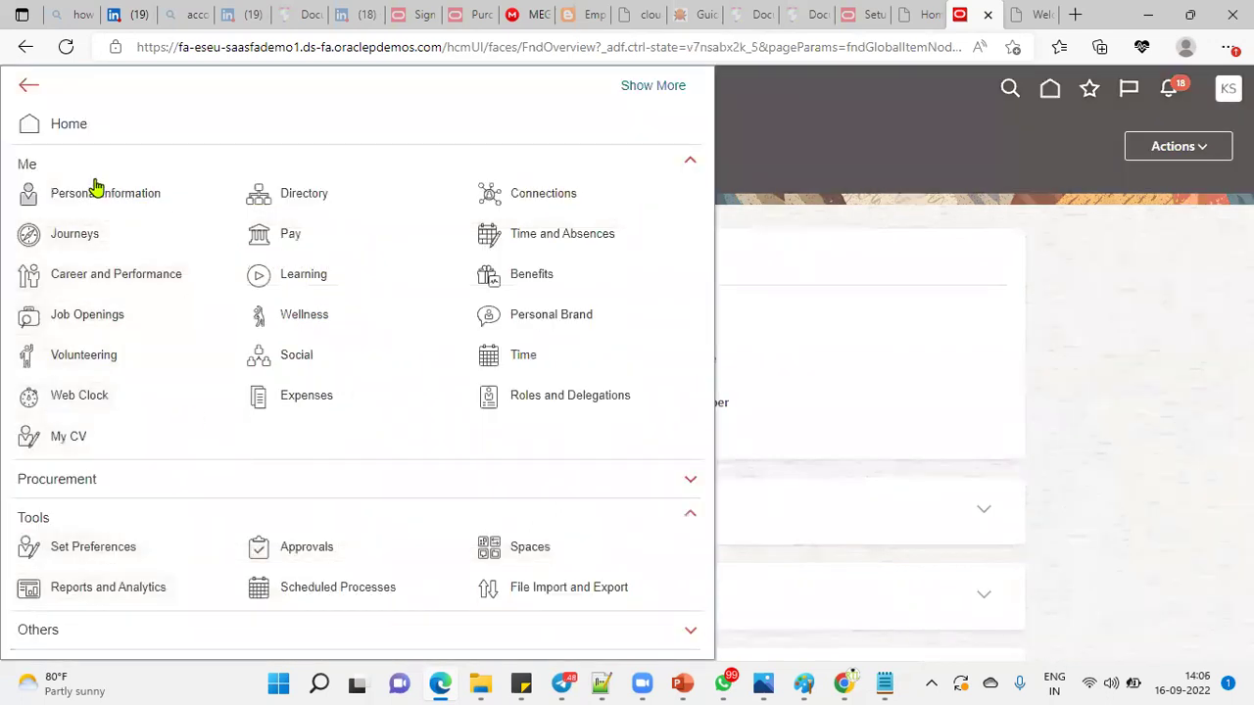
# Step: Go to Tools > Scheduled Processes, leaving Employment Info without saving changes
pyautogui.click(34, 165)
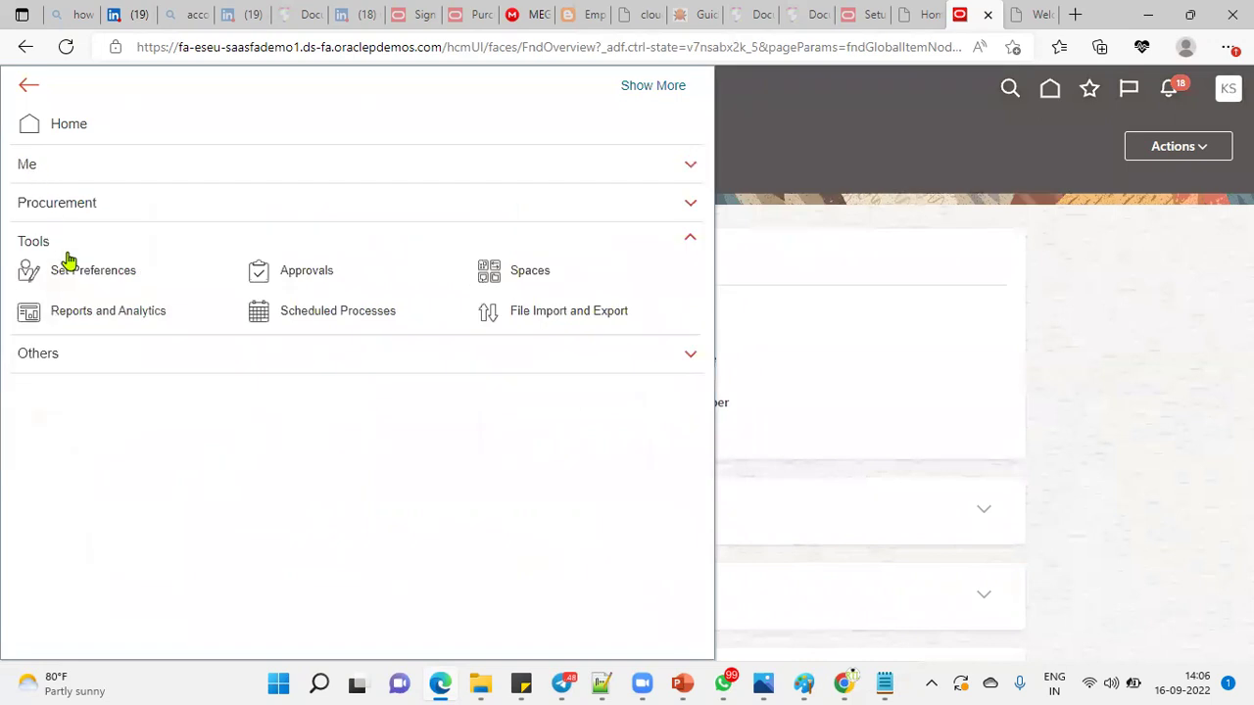
pyautogui.click(313, 314)
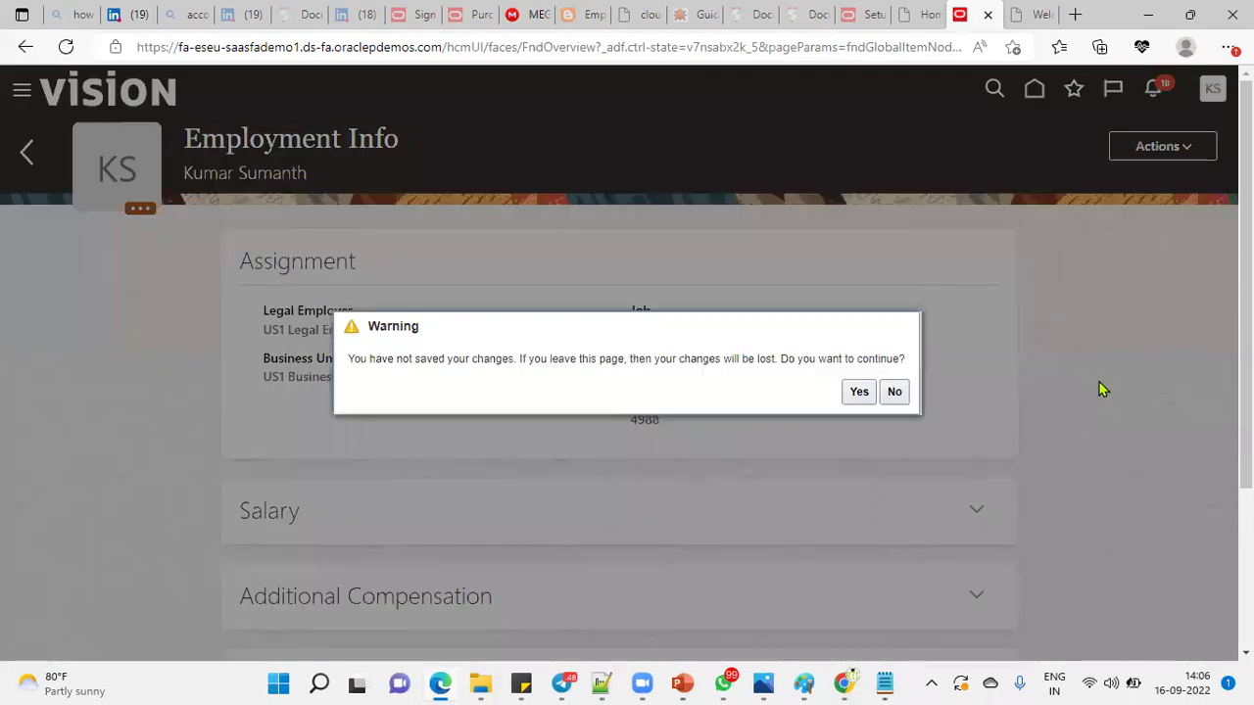
pyautogui.click(859, 391)
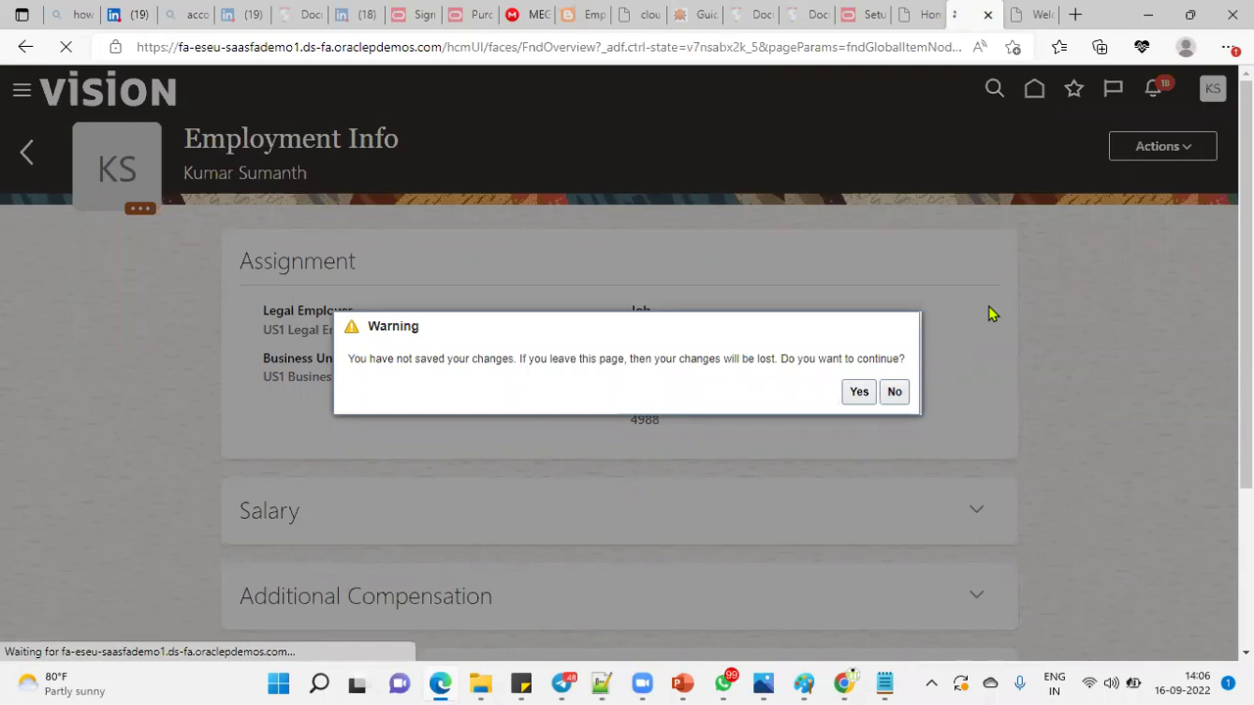
# Step: Confirm the unsaved-changes warning to leave Employment Info for the Scheduled Processes overview
pyautogui.click(859, 392)
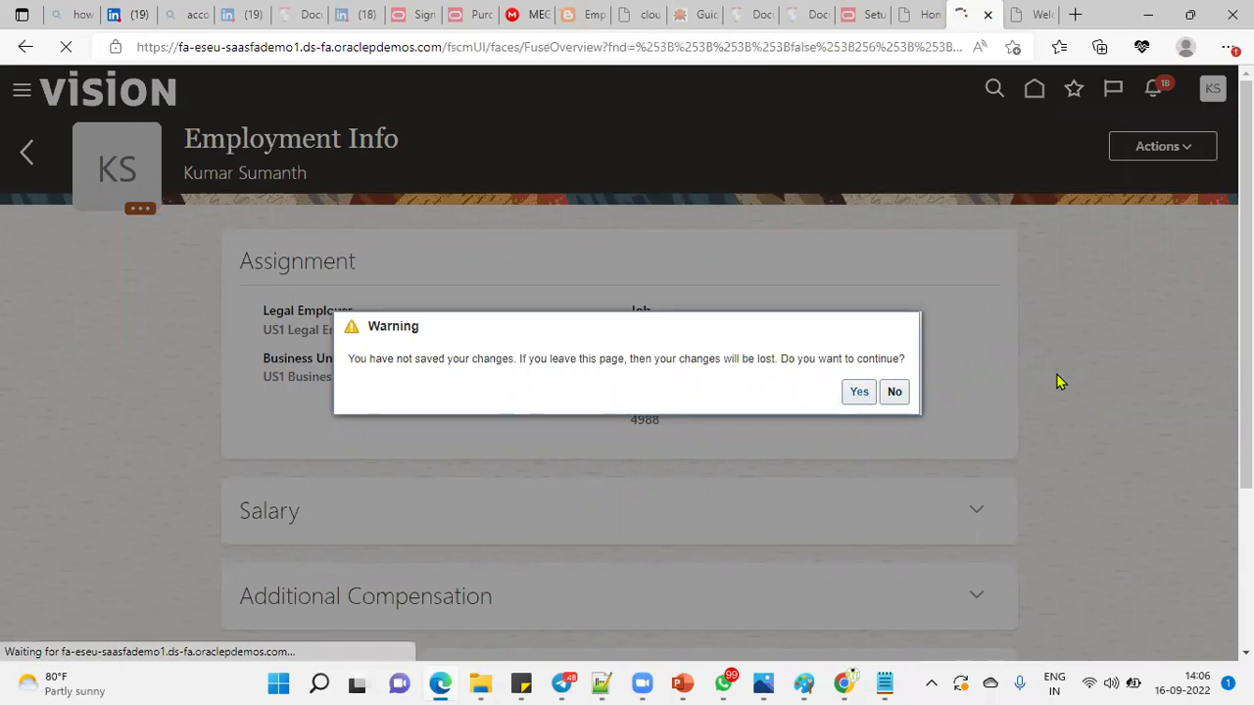